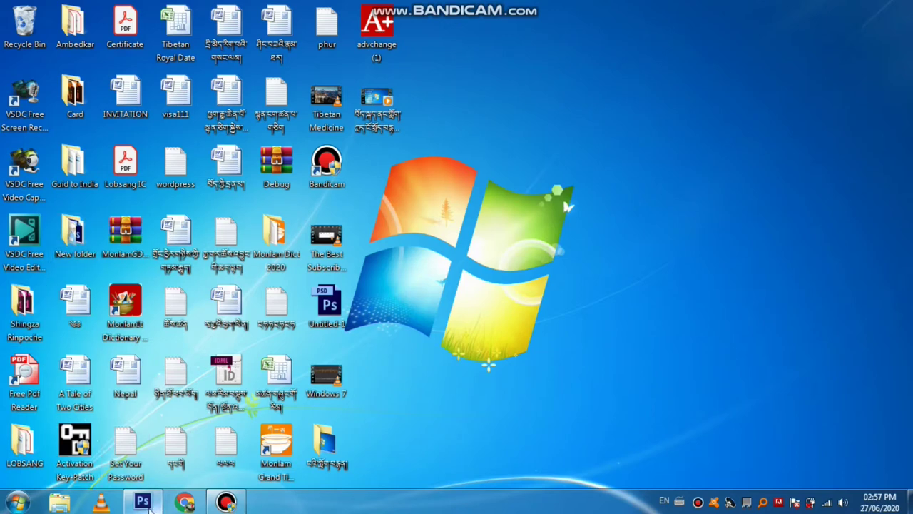
Switch to Photoshop and change the workspace to Essentials
{"action": "left_click", "coordinate": [143, 502]}
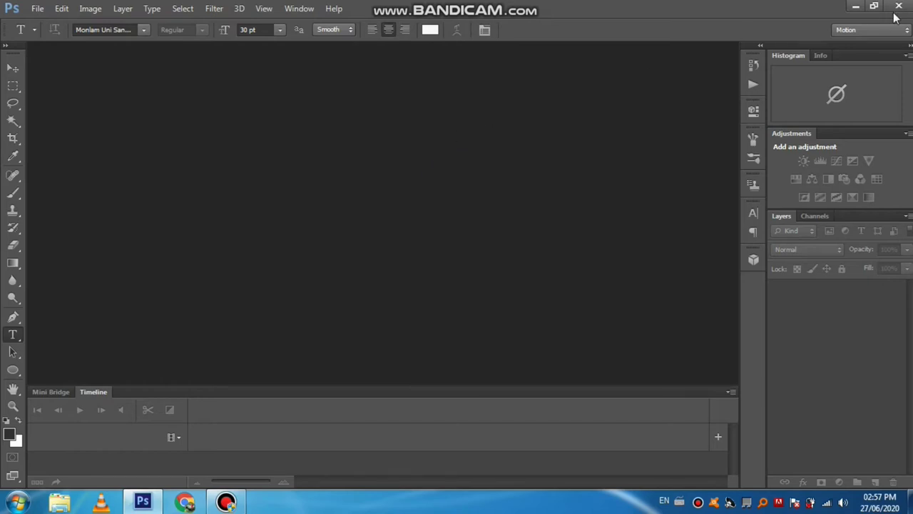
{"action": "left_click", "coordinate": [869, 30]}
{"action": "left_click", "coordinate": [863, 41]}
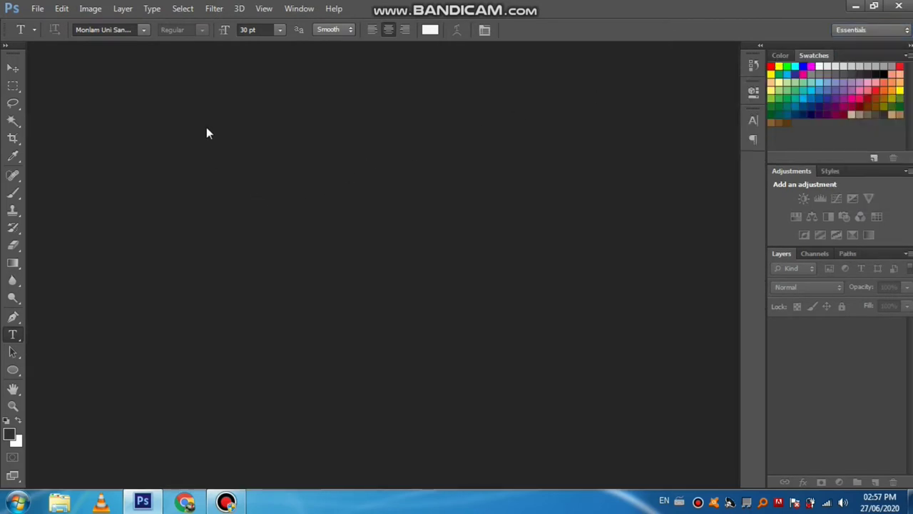
Begin a new document using the Film & Video preset at size HDTV 1080p/29.97
{"action": "left_click", "coordinate": [40, 11]}
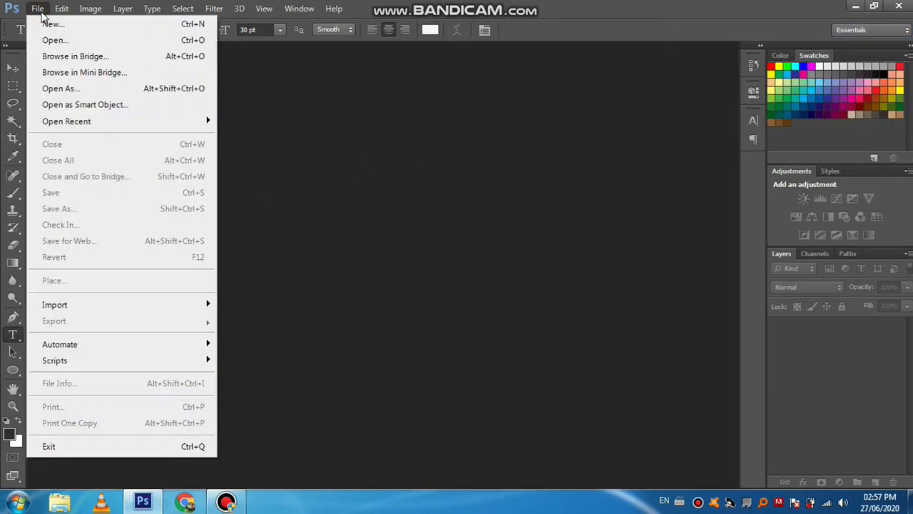
{"action": "left_click", "coordinate": [56, 29]}
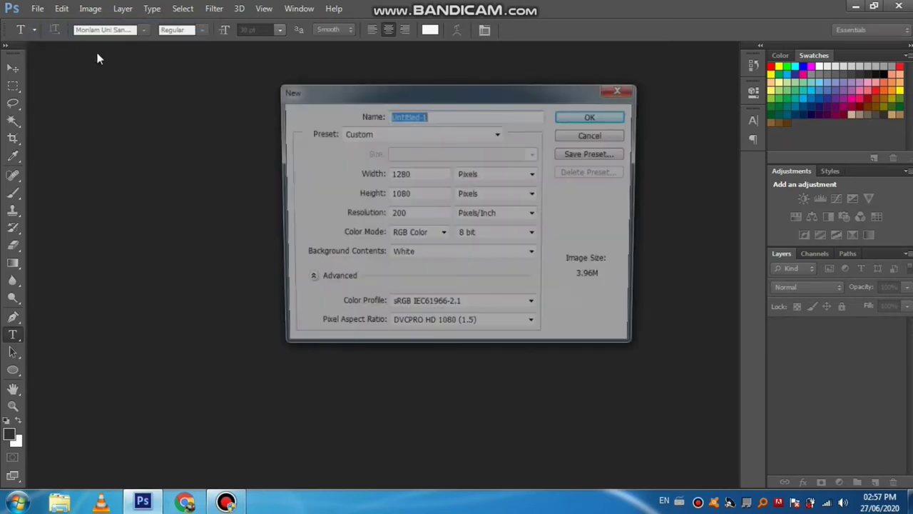
{"action": "left_click", "coordinate": [479, 135]}
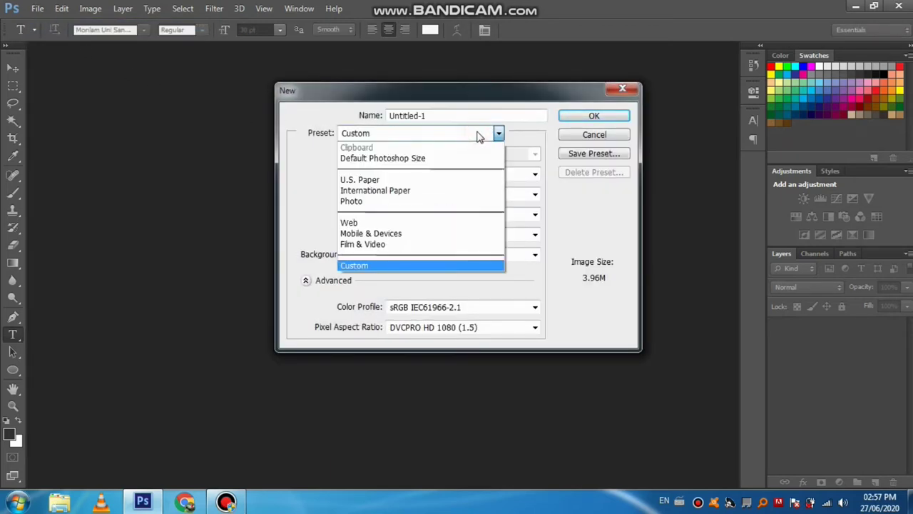
{"action": "left_click", "coordinate": [387, 247]}
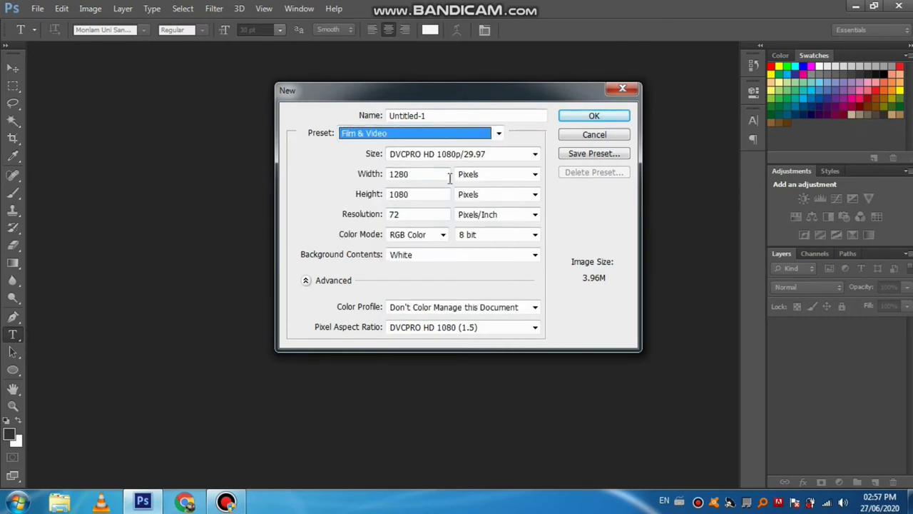
{"action": "left_click", "coordinate": [485, 154]}
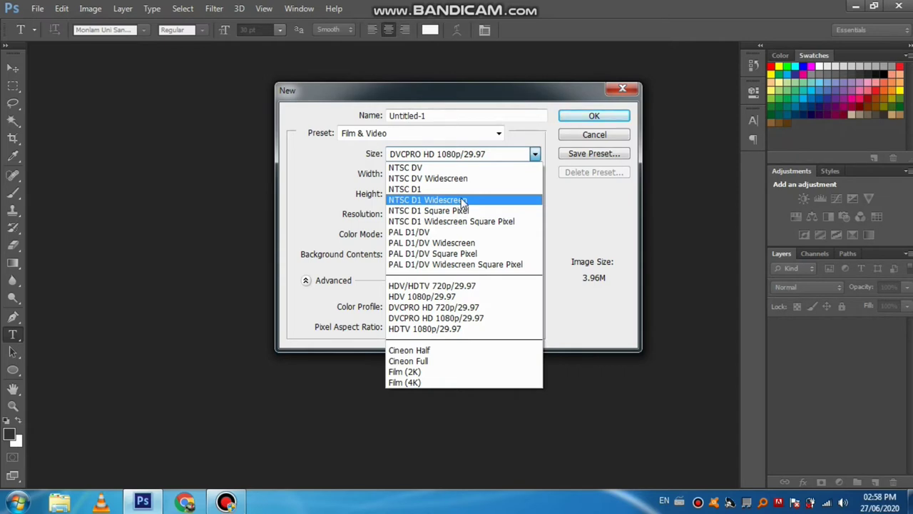
{"action": "left_click", "coordinate": [462, 328]}
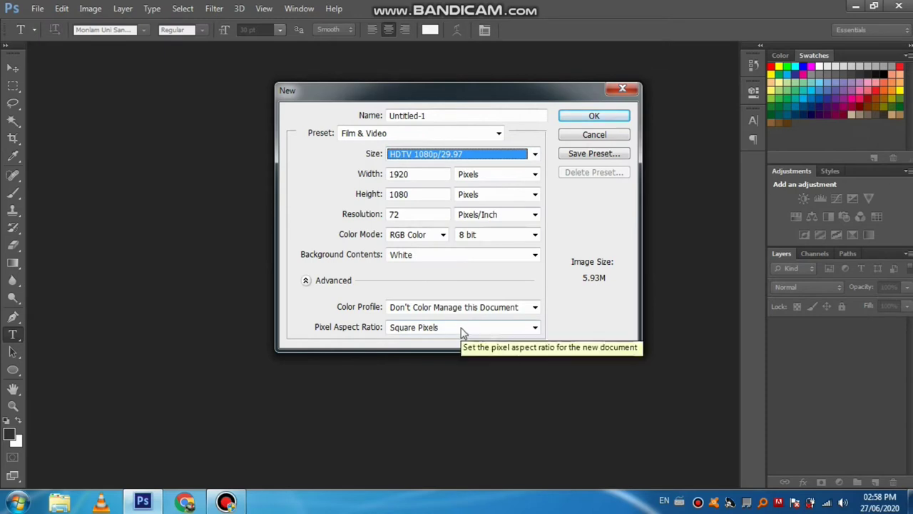
{"action": "left_click", "coordinate": [431, 157]}
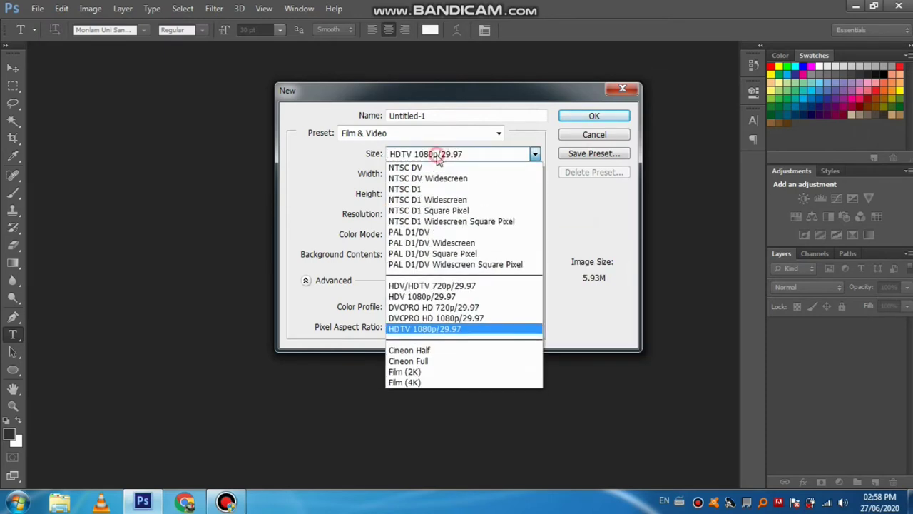
{"action": "left_click", "coordinate": [431, 329]}
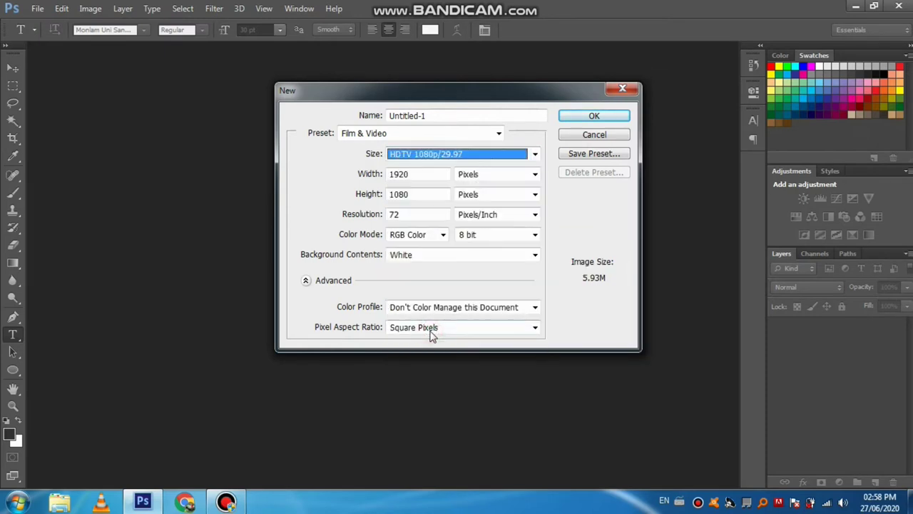
Set the new document's resolution to 200 pixels/inch and create it
{"action": "double_click", "coordinate": [402, 215]}
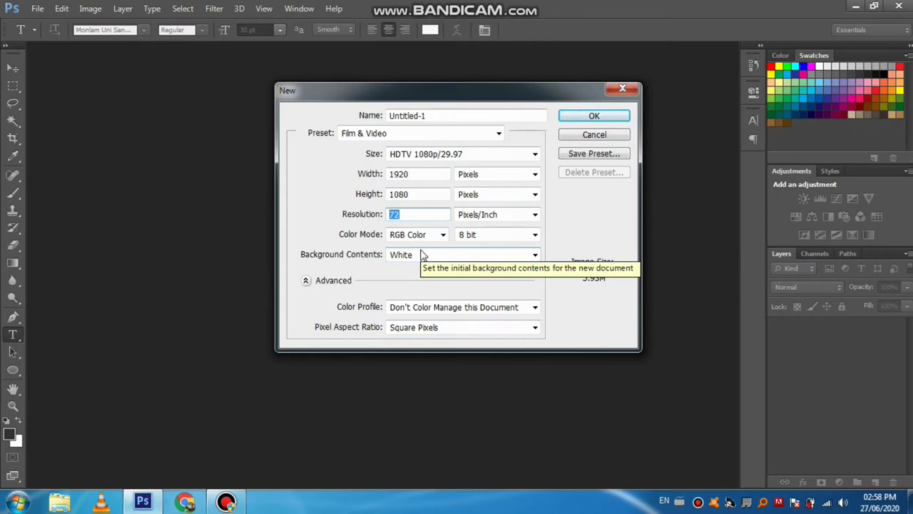
{"action": "type", "text": "2"}
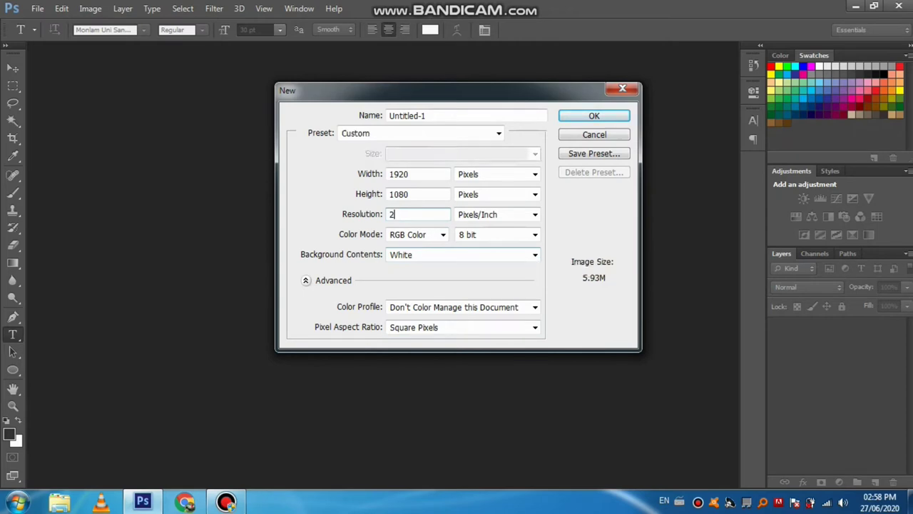
{"action": "type", "text": "00"}
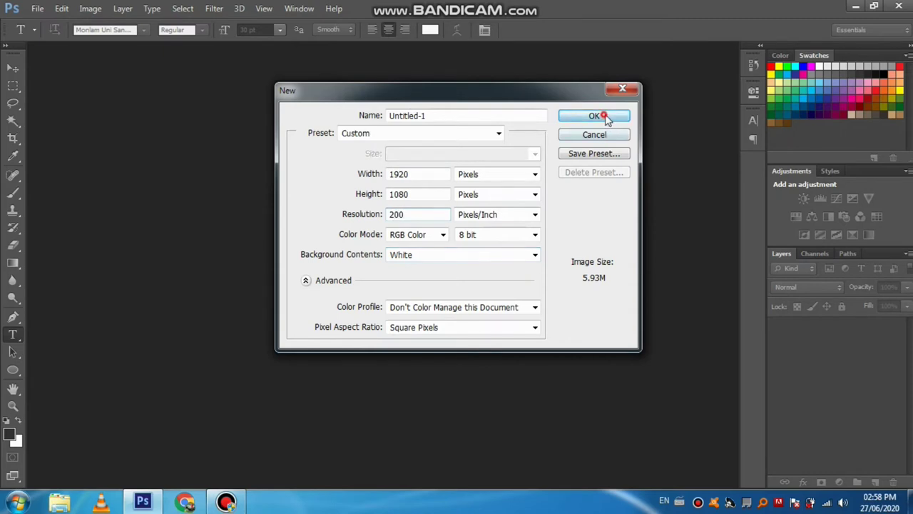
{"action": "left_click", "coordinate": [606, 116]}
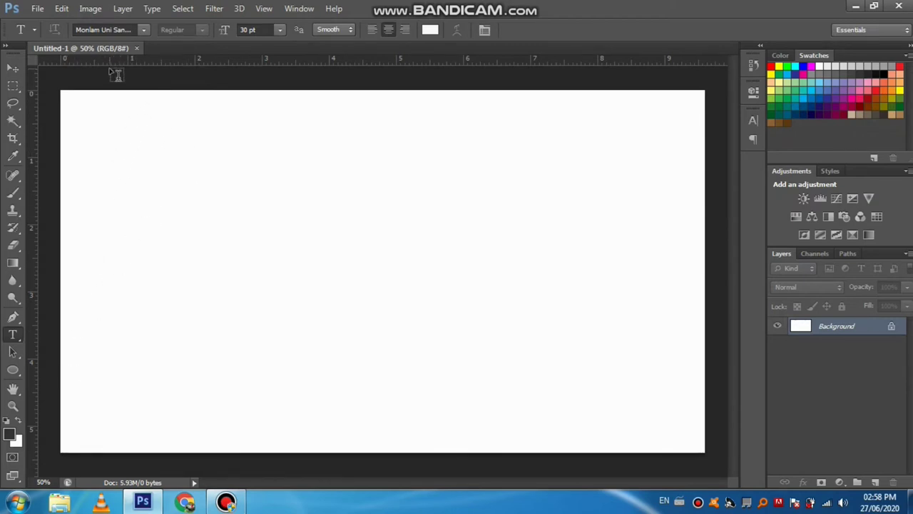
Activate the Move tool, change the workspace to Motion and create a video timeline for the document
{"action": "left_click", "coordinate": [14, 69]}
{"action": "left_click", "coordinate": [870, 26]}
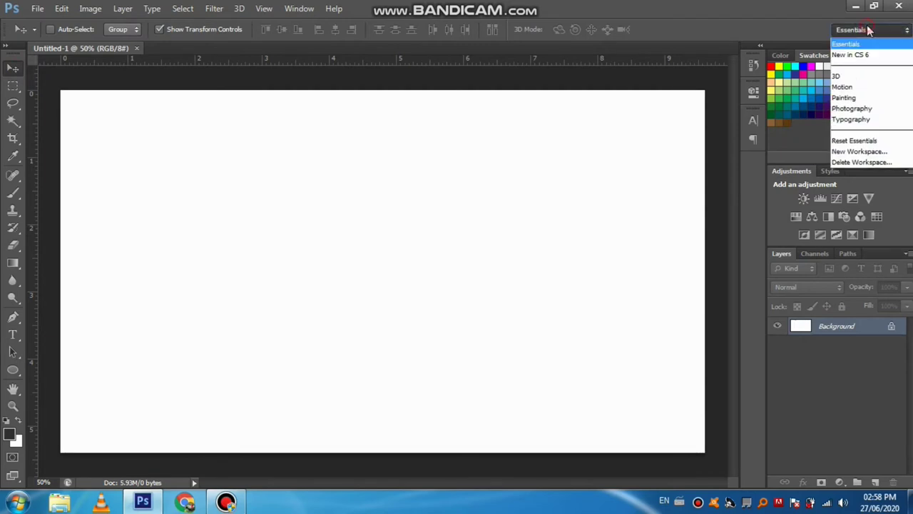
{"action": "left_click", "coordinate": [858, 87]}
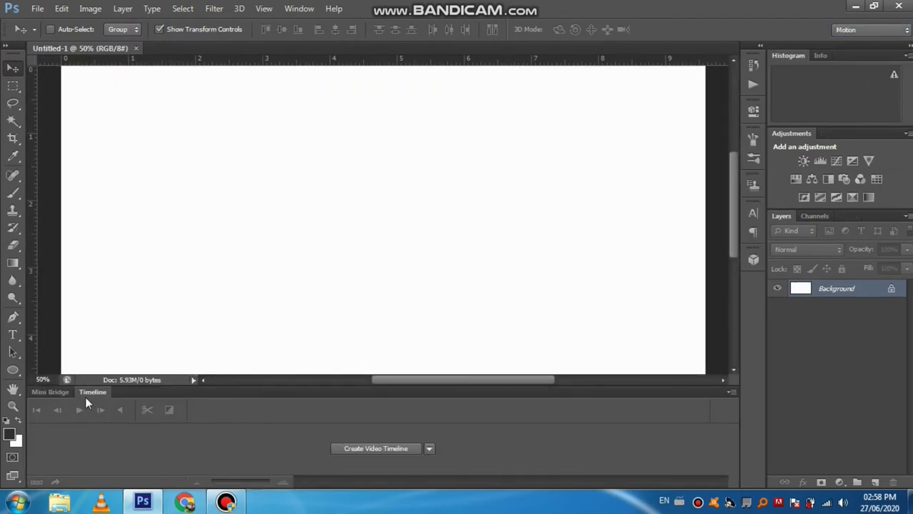
{"action": "left_click", "coordinate": [376, 451]}
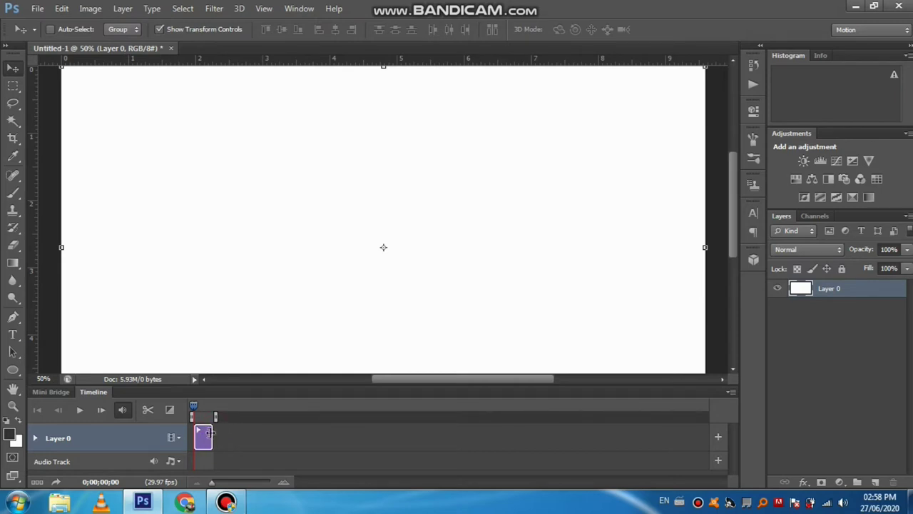
{"action": "scroll", "coordinate": [264, 396], "scroll_direction": "down", "scroll_amount": 1}
{"action": "left_click_drag", "start_coordinate": [270, 383], "coordinate": [285, 293]}
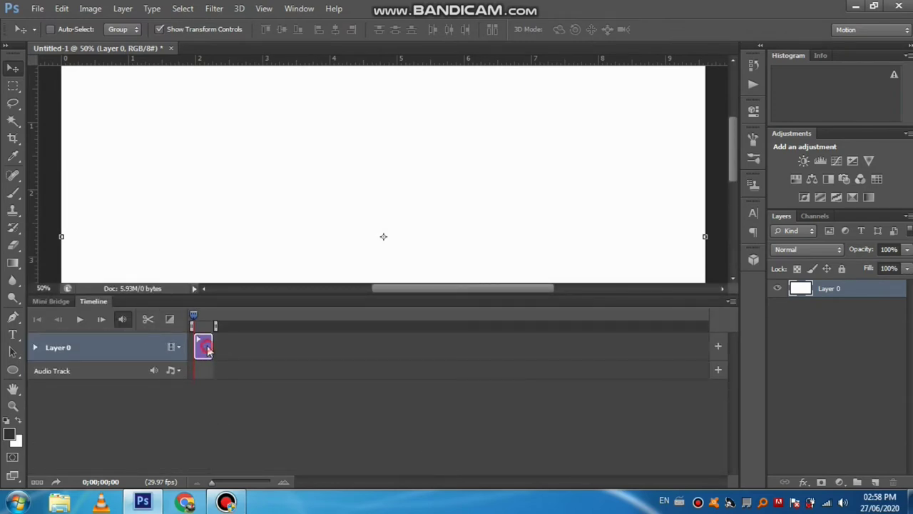
{"action": "left_click", "coordinate": [178, 372]}
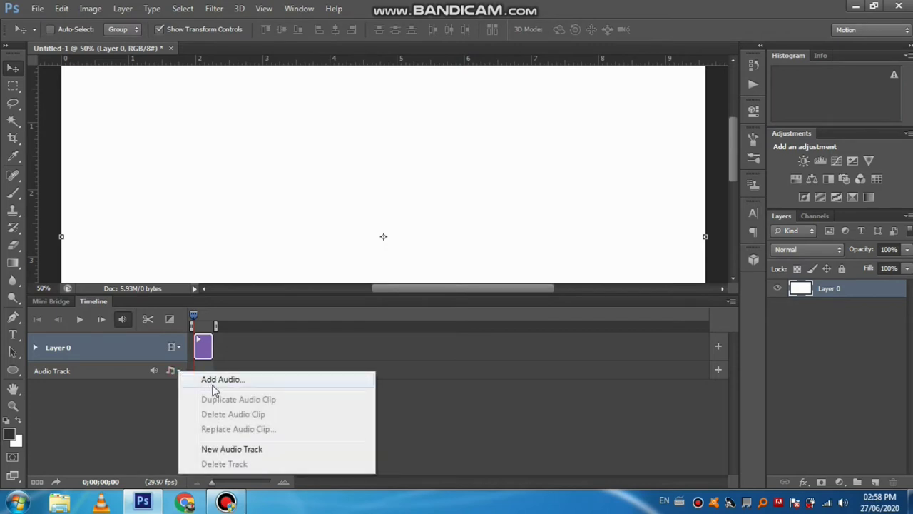
{"action": "left_click", "coordinate": [149, 418]}
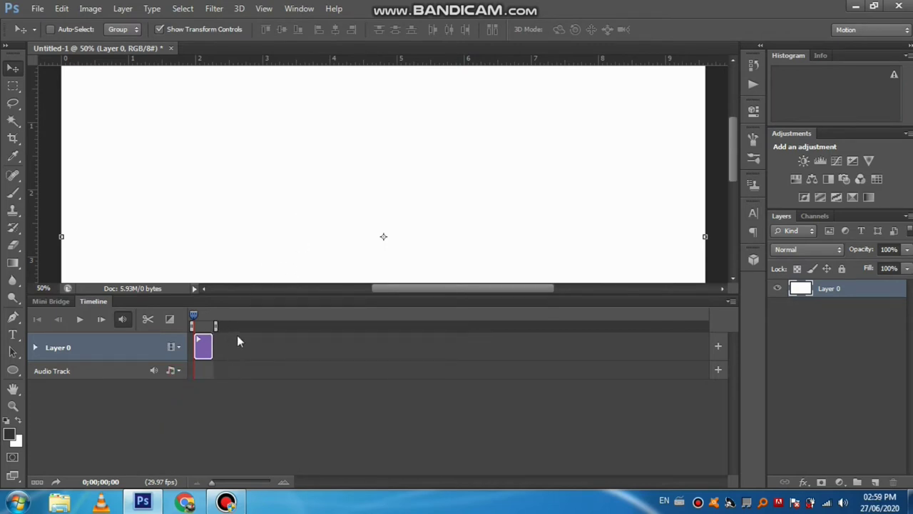
{"action": "left_click_drag", "start_coordinate": [255, 293], "coordinate": [250, 370]}
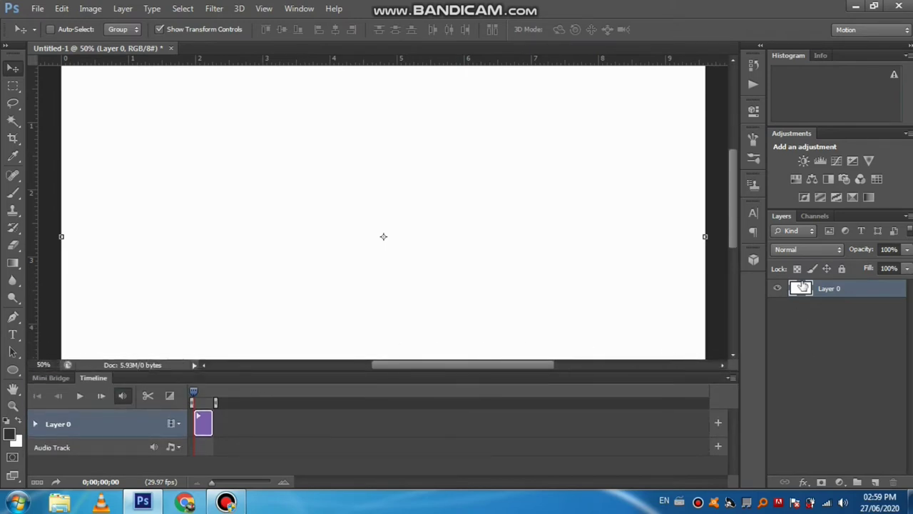
Apply a Color Overlay in dark gray (#4c4a4a) to the white background layer through its blending options
{"action": "right_click", "coordinate": [802, 286]}
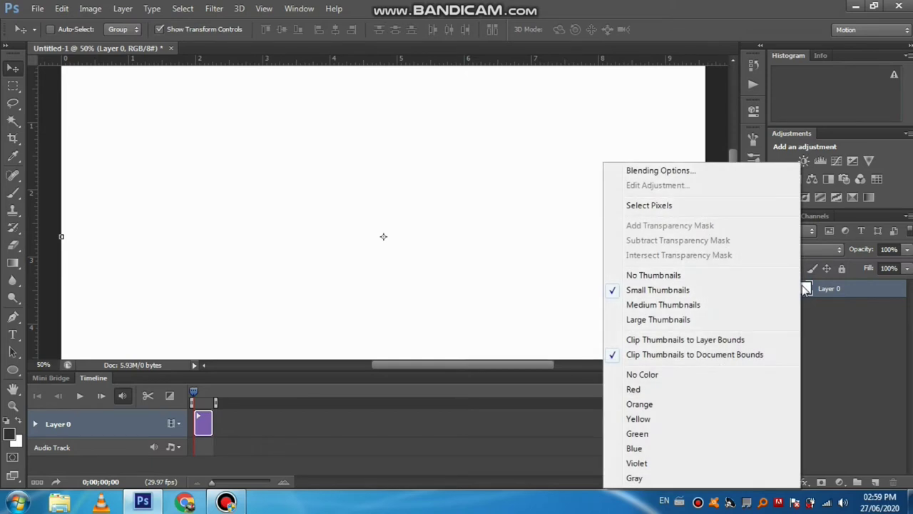
{"action": "left_click", "coordinate": [817, 295]}
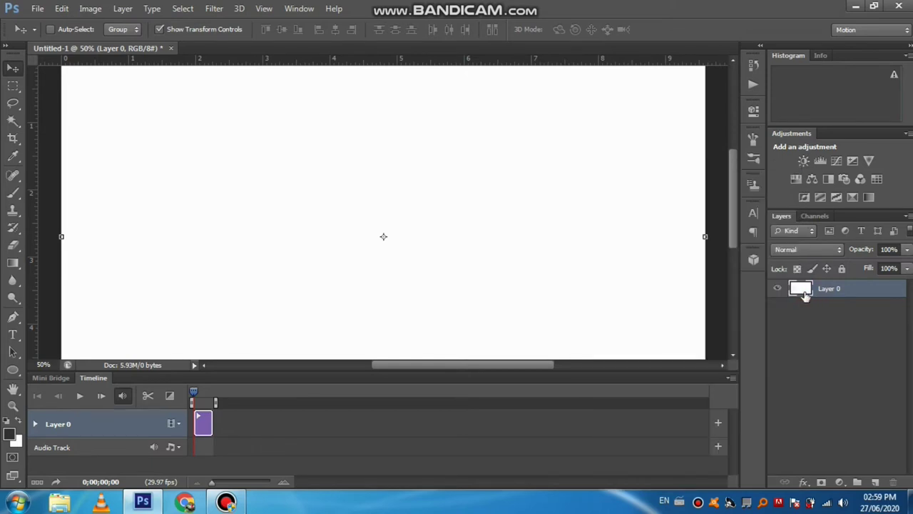
{"action": "right_click", "coordinate": [804, 290]}
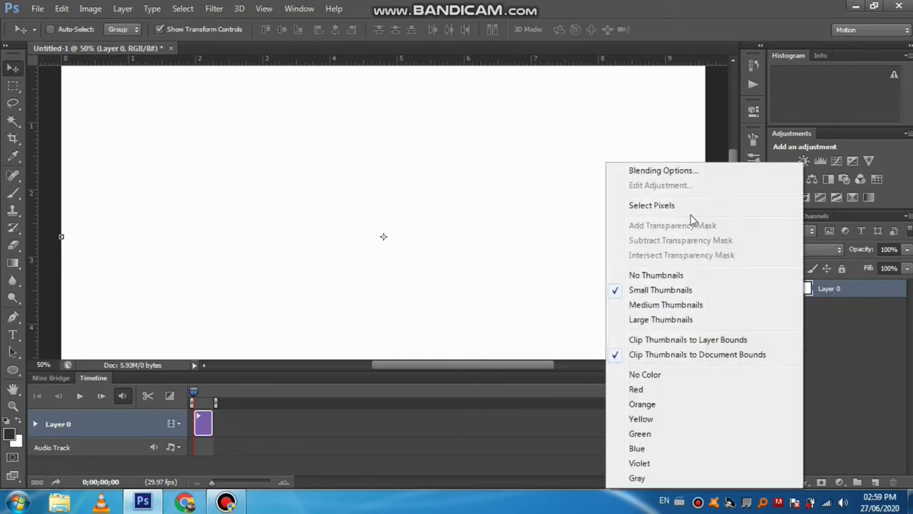
{"action": "left_click", "coordinate": [667, 171]}
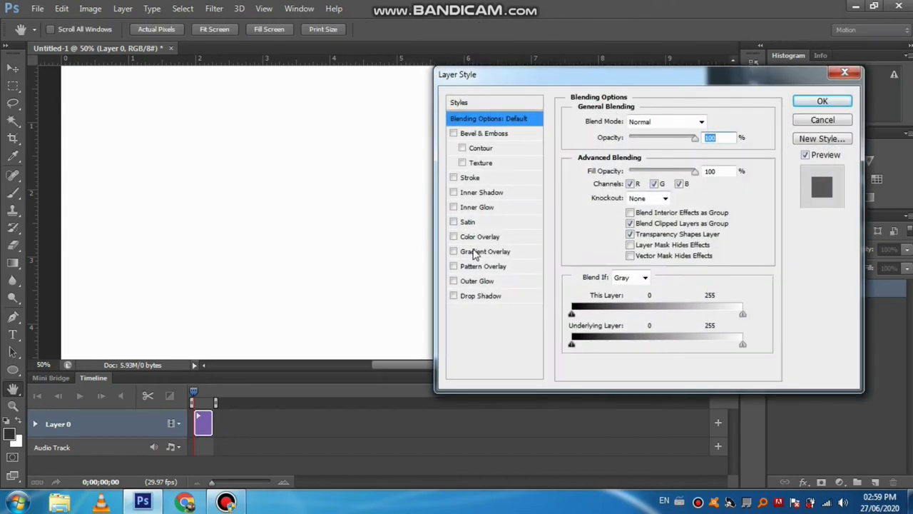
{"action": "left_click", "coordinate": [457, 238]}
{"action": "left_click", "coordinate": [482, 237]}
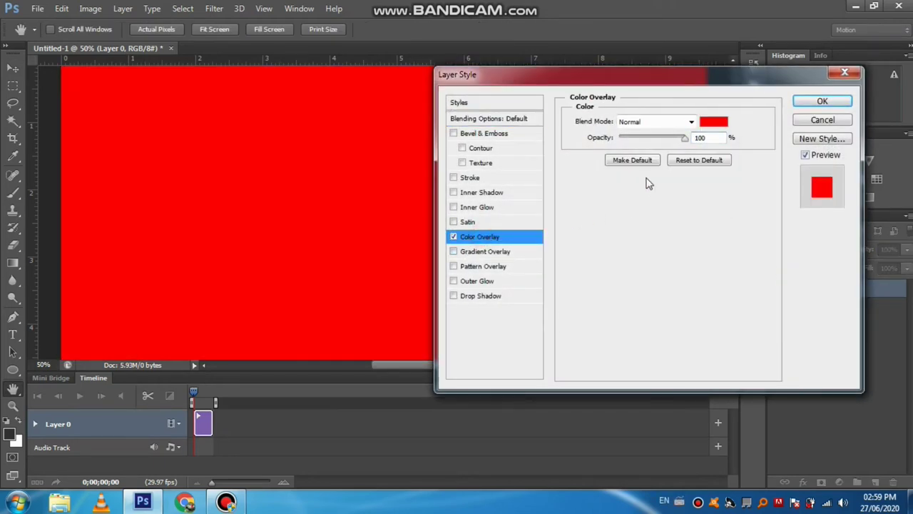
{"action": "left_click", "coordinate": [712, 121]}
{"action": "left_click_drag", "start_coordinate": [491, 256], "coordinate": [480, 241]}
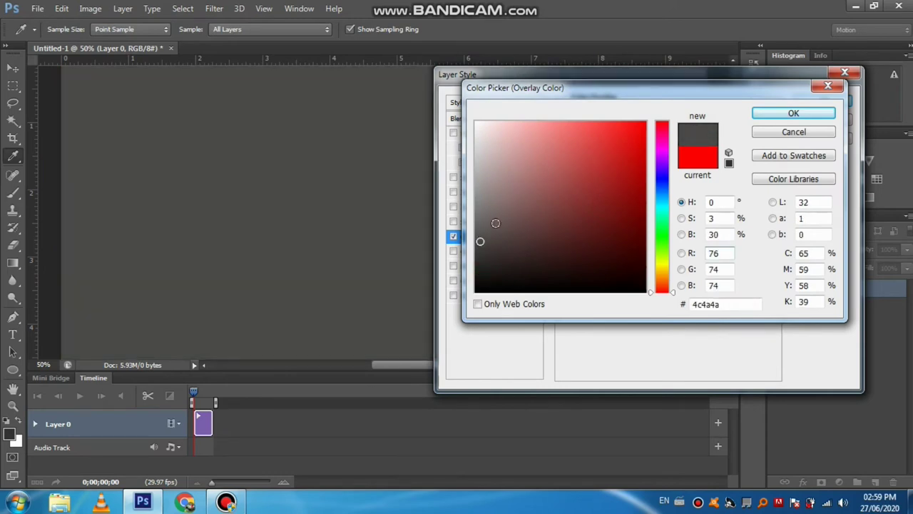
{"action": "left_click", "coordinate": [792, 114]}
{"action": "left_click", "coordinate": [822, 102]}
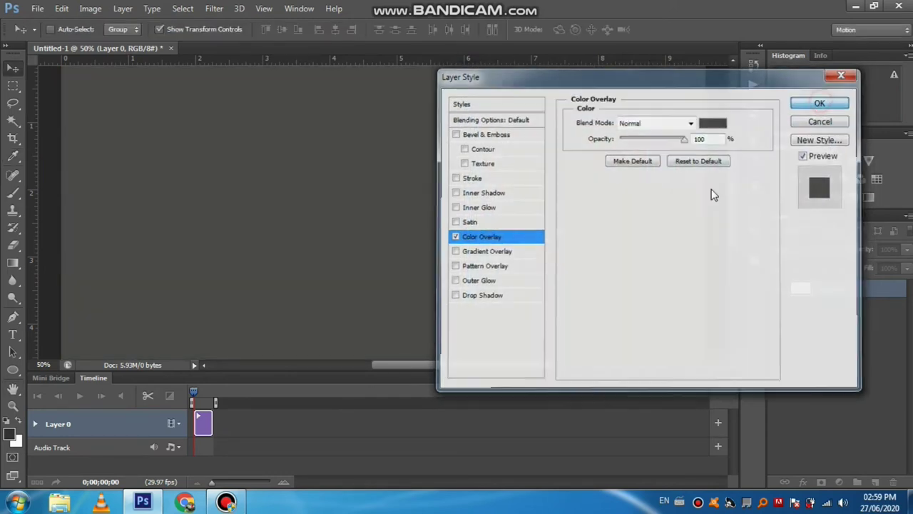
Start a text line near the canvas's upper left and set its font to Qomolangma-Uchen Sutung
{"action": "left_click_drag", "start_coordinate": [415, 371], "coordinate": [411, 446]}
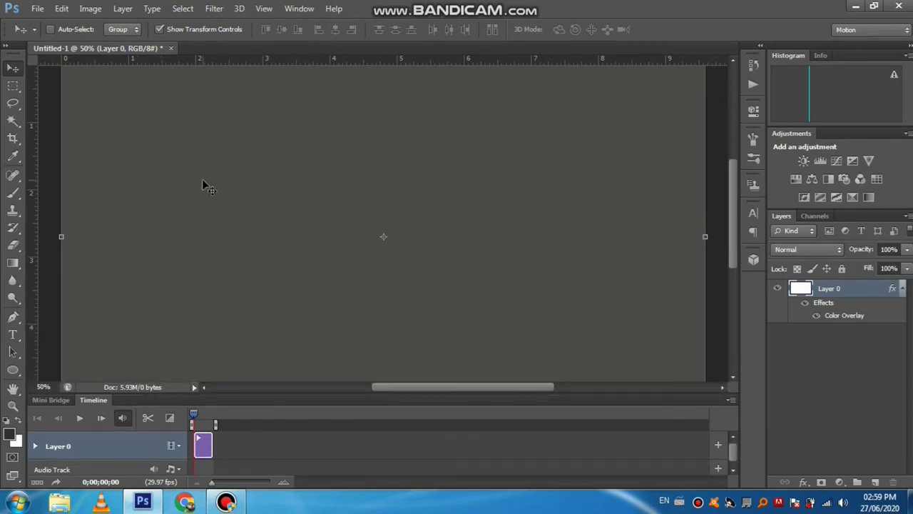
{"action": "left_click", "coordinate": [13, 405]}
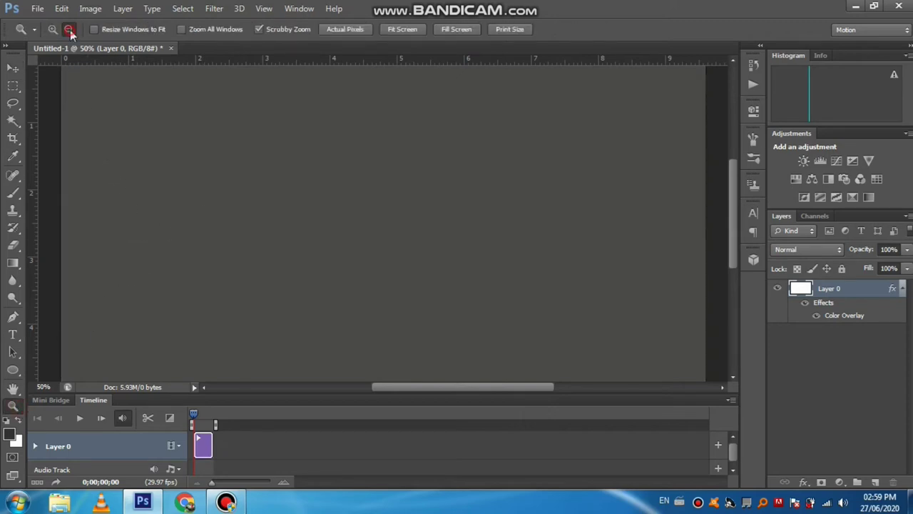
{"action": "left_click", "coordinate": [328, 153]}
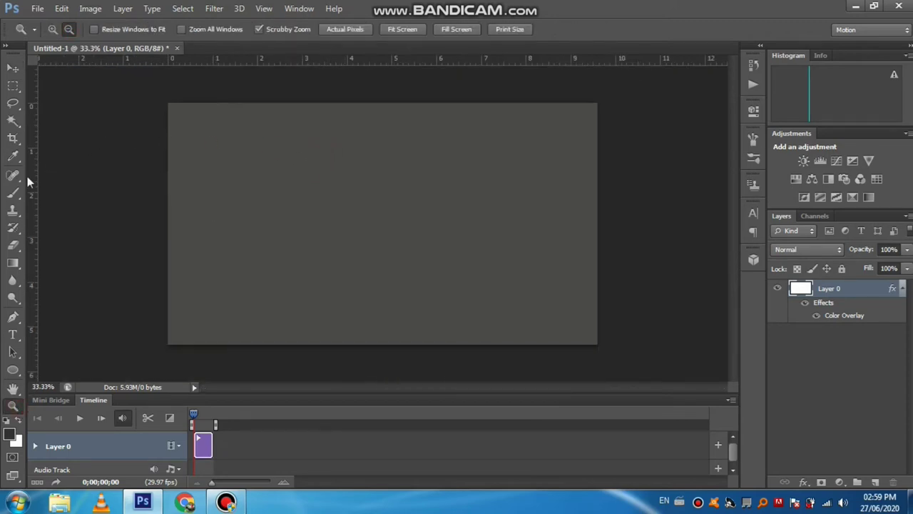
{"action": "left_click", "coordinate": [13, 334]}
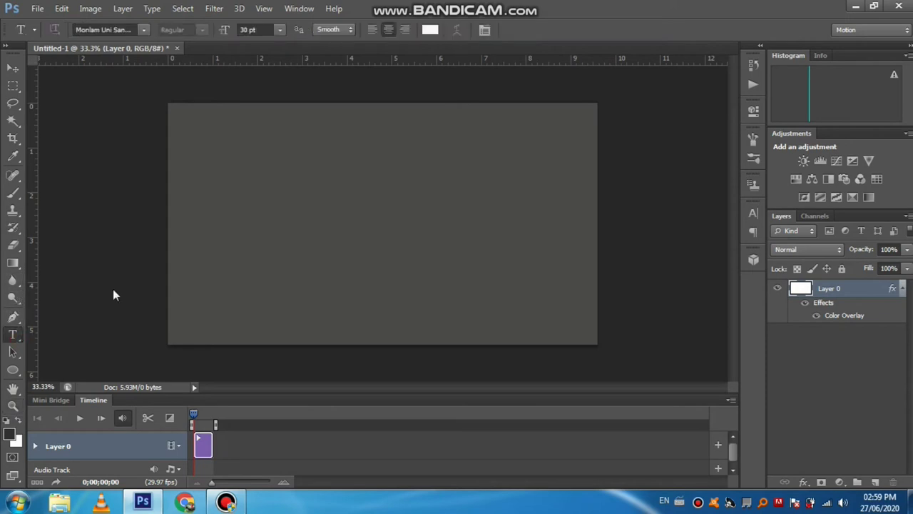
{"action": "left_click", "coordinate": [236, 149]}
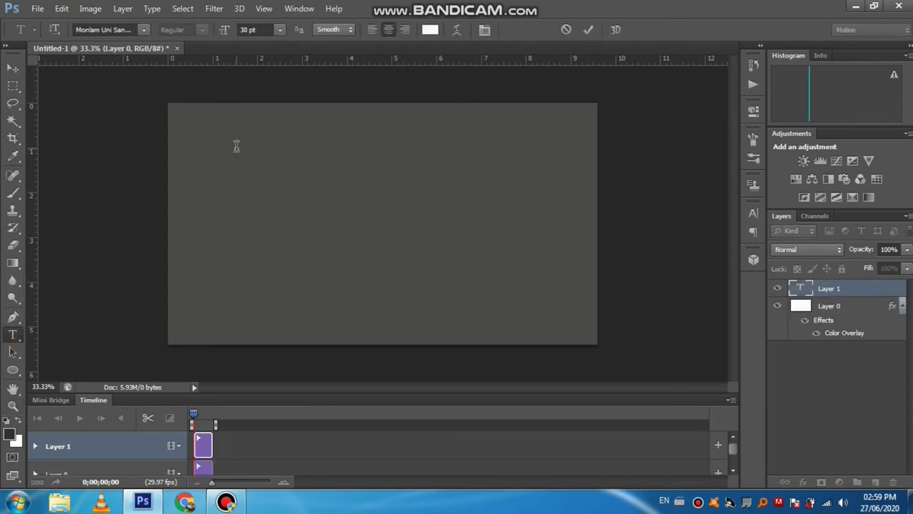
{"action": "left_click", "coordinate": [143, 30]}
{"action": "scroll", "coordinate": [167, 178], "scroll_direction": "up", "scroll_amount": 5}
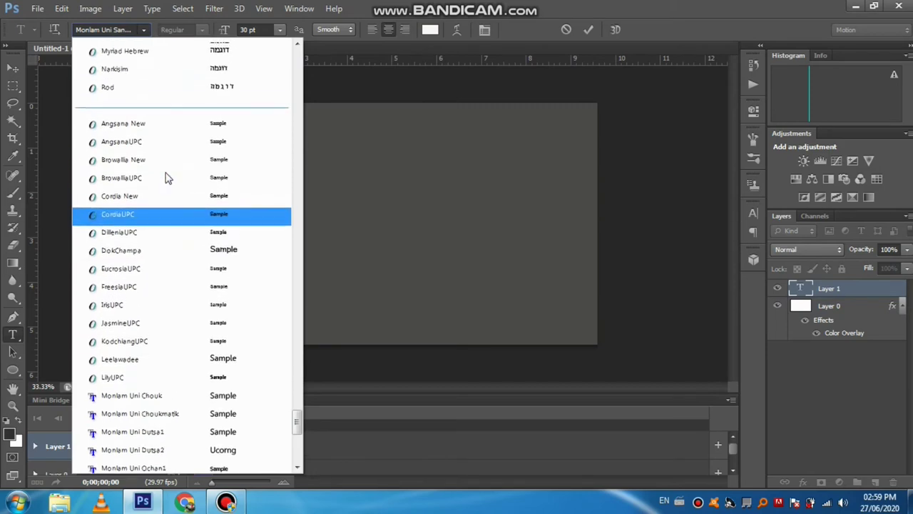
{"action": "scroll", "coordinate": [166, 177], "scroll_direction": "up", "scroll_amount": 15}
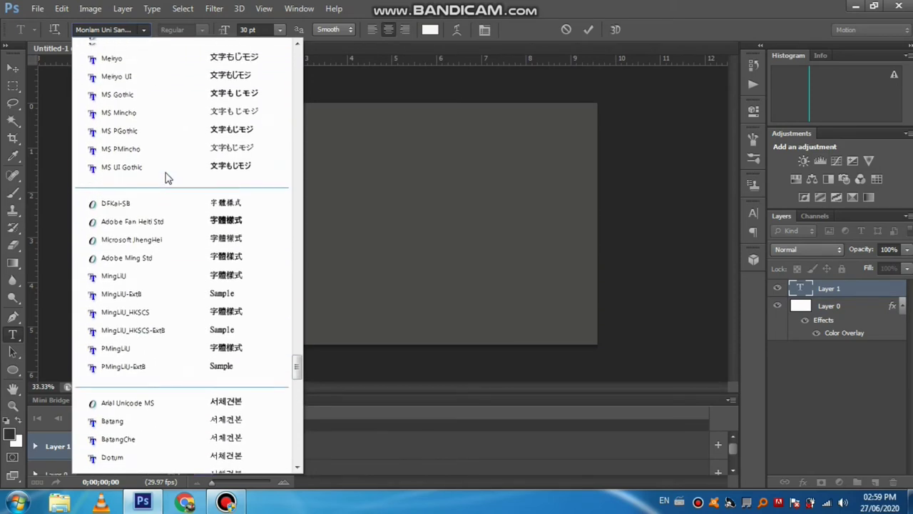
{"action": "scroll", "coordinate": [166, 177], "scroll_direction": "up", "scroll_amount": 15}
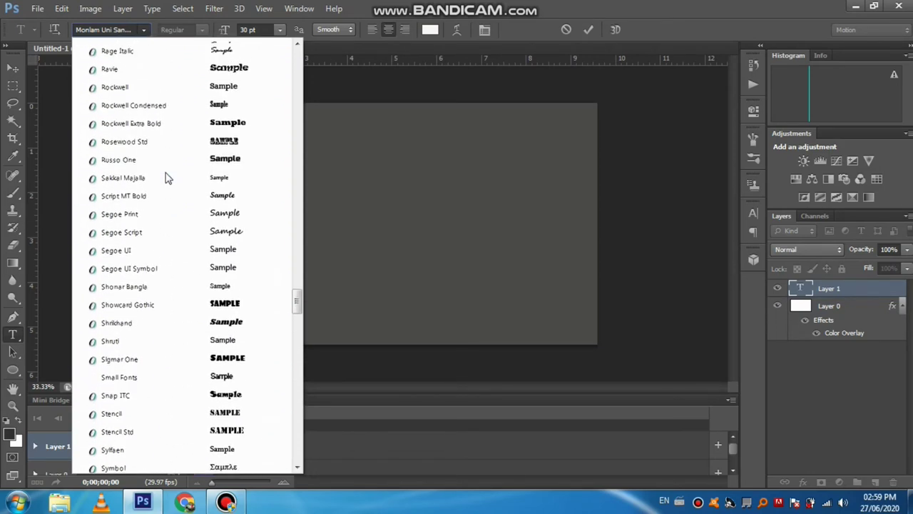
{"action": "scroll", "coordinate": [166, 177], "scroll_direction": "up", "scroll_amount": 10}
{"action": "scroll", "coordinate": [166, 177], "scroll_direction": "down", "scroll_amount": 3}
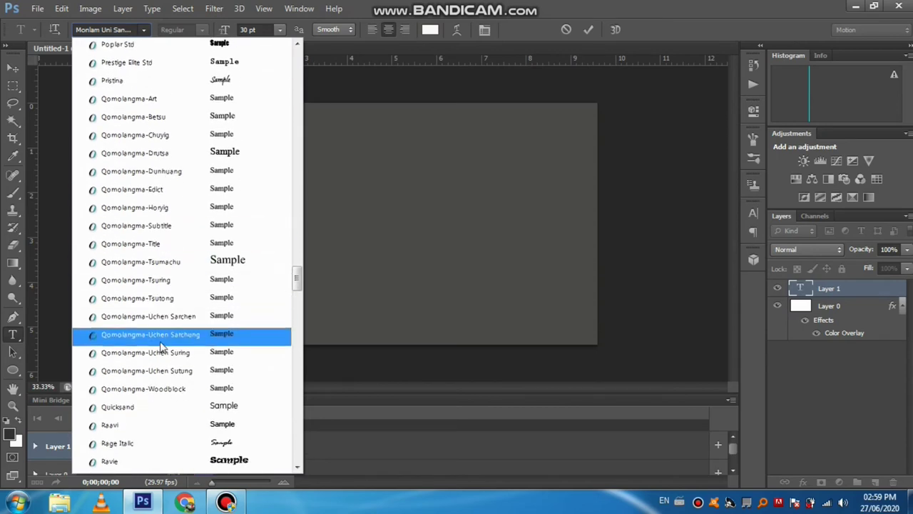
{"action": "left_click", "coordinate": [203, 369]}
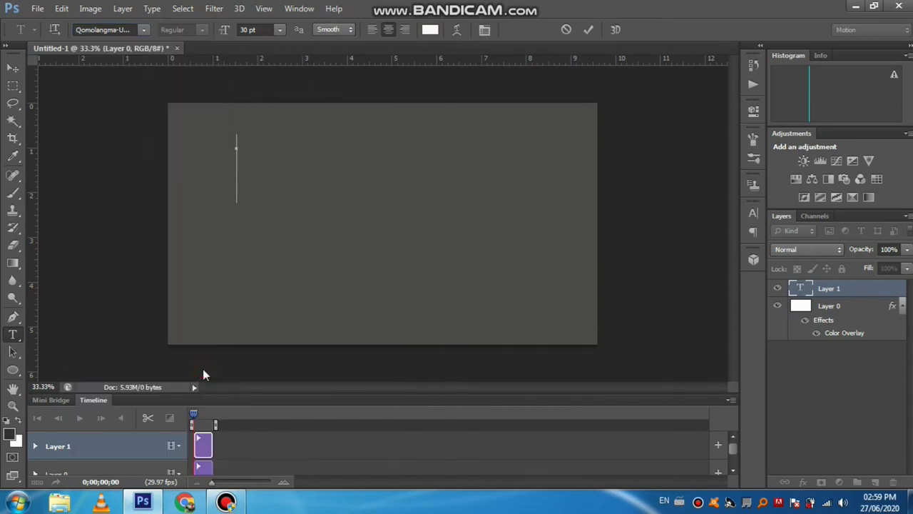
Set the text color of the new line to bright orange
{"action": "left_click", "coordinate": [429, 29]}
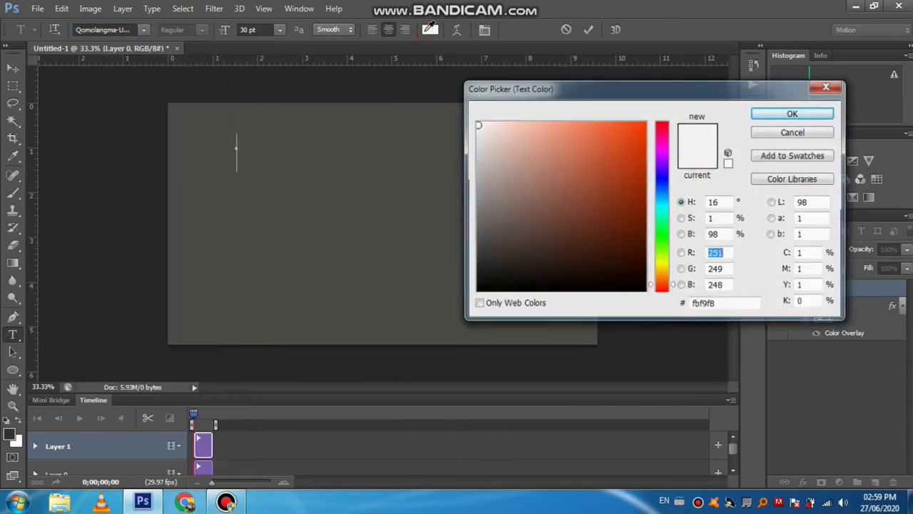
{"action": "left_click", "coordinate": [631, 125]}
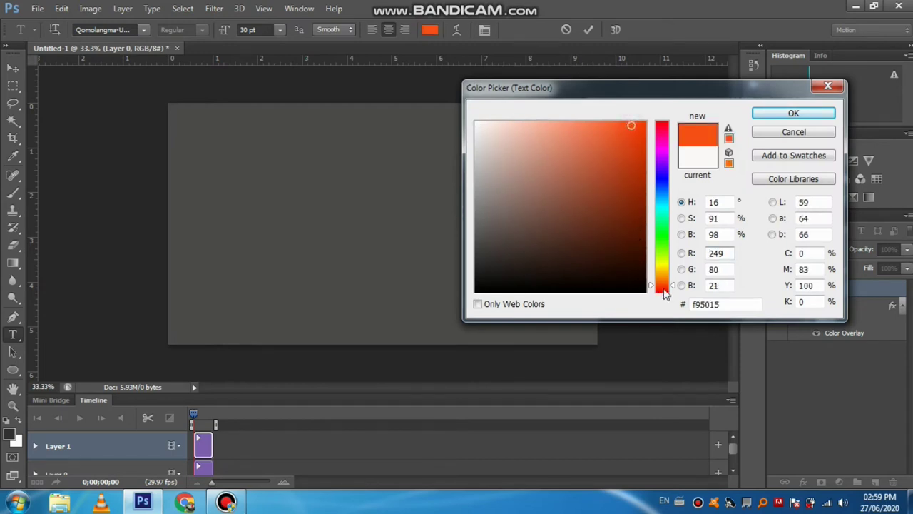
{"action": "left_click_drag", "start_coordinate": [664, 292], "coordinate": [663, 283]}
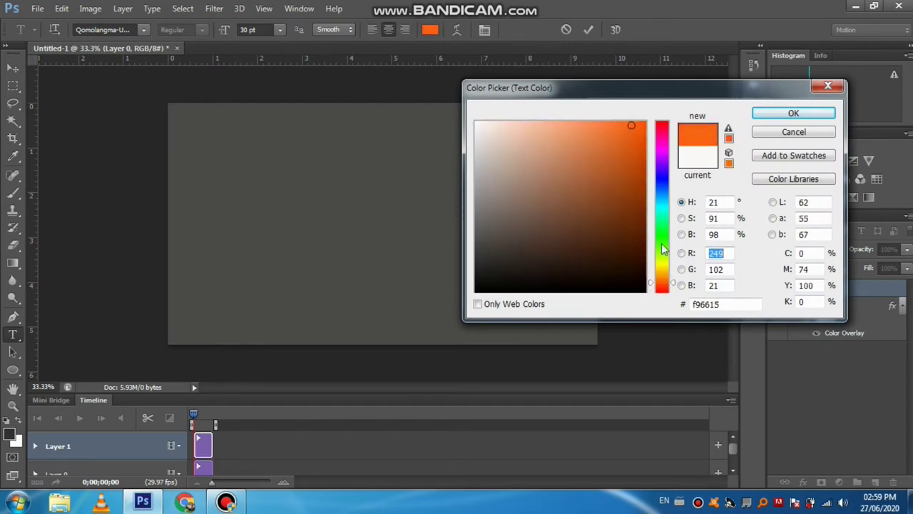
{"action": "left_click", "coordinate": [727, 128]}
{"action": "left_click", "coordinate": [792, 114]}
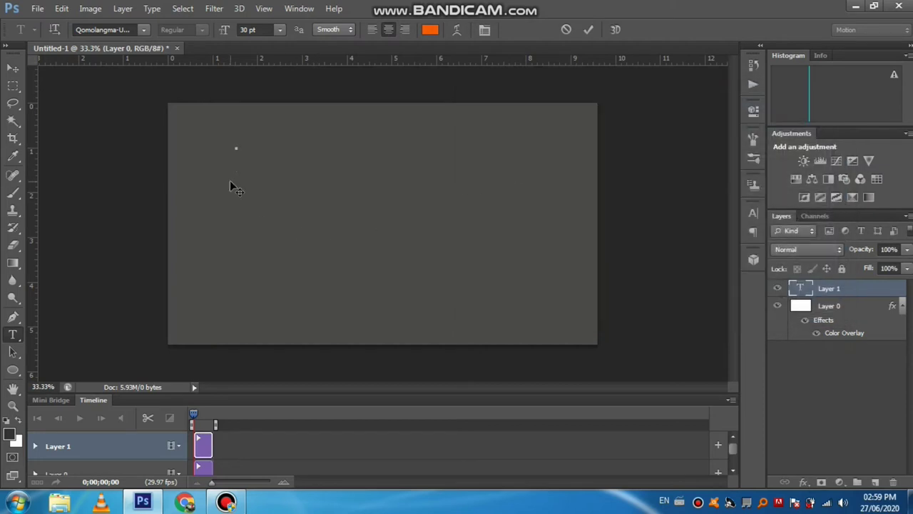
Enter the Tibetan title "གློག་ཀླད་ངོ་སྤྲོད་བརྙན་ཐུང་།" in the text layer
{"action": "type", "text": "galo"}
{"action": "key", "text": "ctrl+a"}
{"action": "key", "text": "BackSpace"}
{"action": "type", "text": "བོད་མ"}
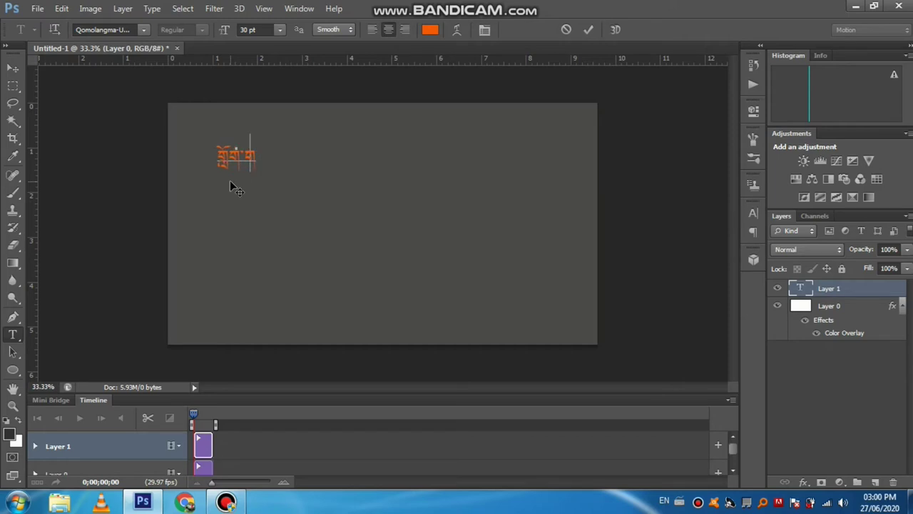
{"action": "type", "text": "ང་ཏེ"}
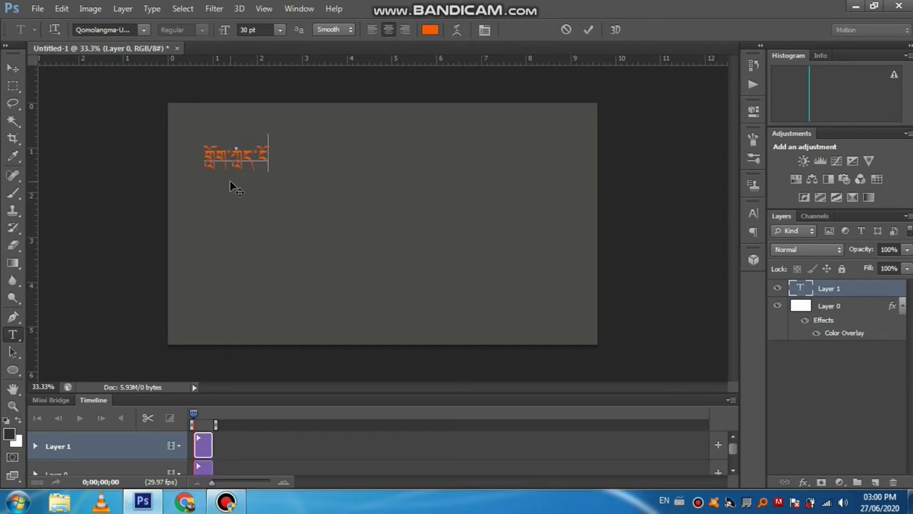
{"action": "type", "text": "སྒྲང་"}
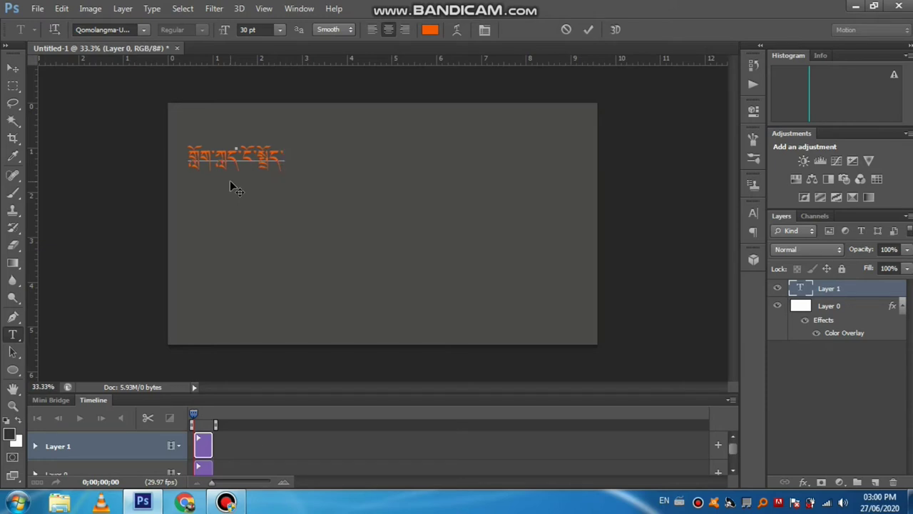
{"action": "type", "text": "བཟུར་"}
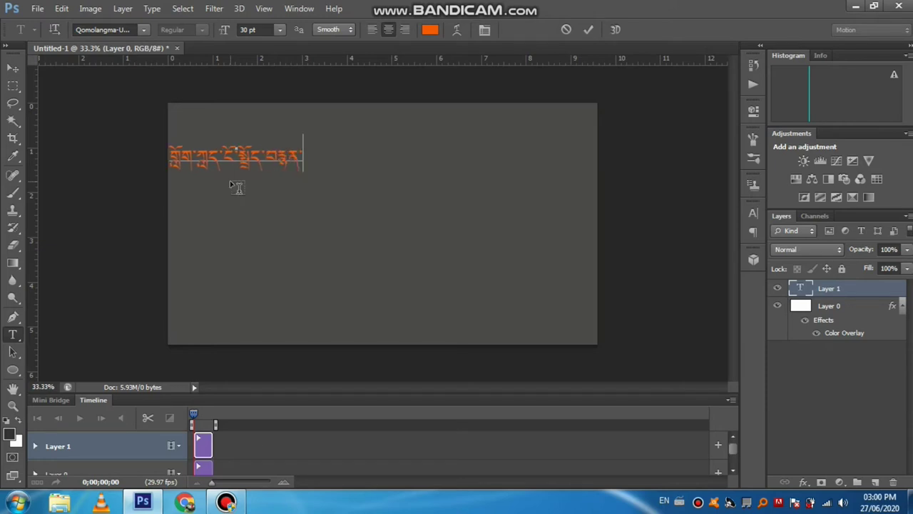
{"action": "type", "text": "བྱུང་"}
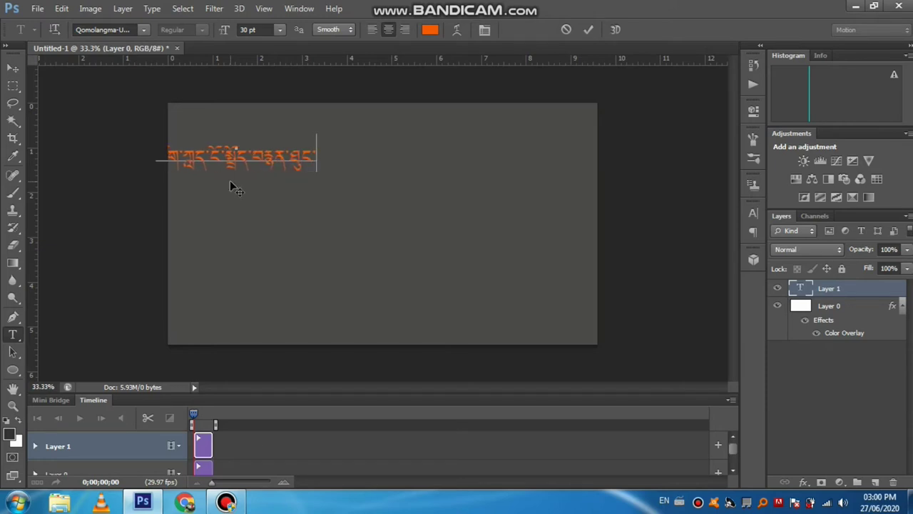
{"action": "type", "text": "།"}
Center the title horizontally in the upper part of the canvas, set its font size to 60 pt and commit the text
{"action": "left_click_drag", "start_coordinate": [464, 251], "coordinate": [558, 226]}
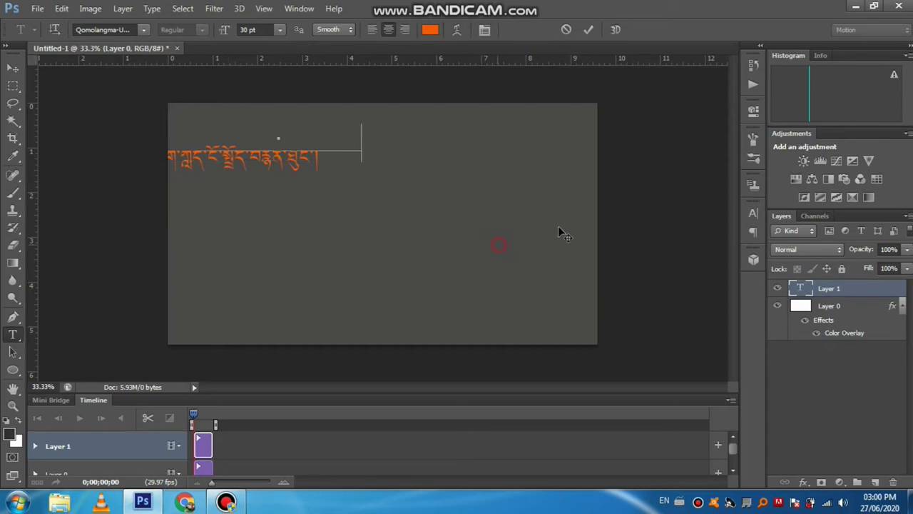
{"action": "left_click_drag", "start_coordinate": [364, 137], "coordinate": [487, 169]}
{"action": "key", "text": "ctrl+a"}
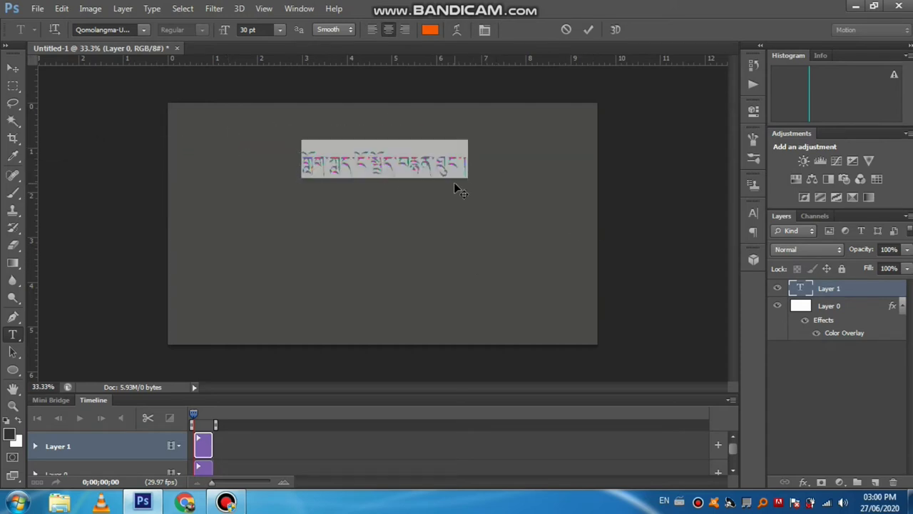
{"action": "left_click", "coordinate": [279, 30]}
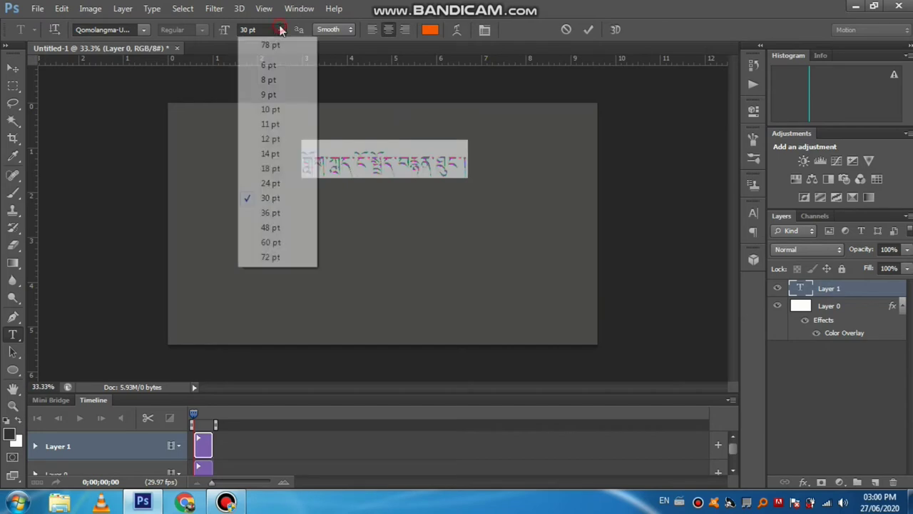
{"action": "left_click", "coordinate": [277, 244]}
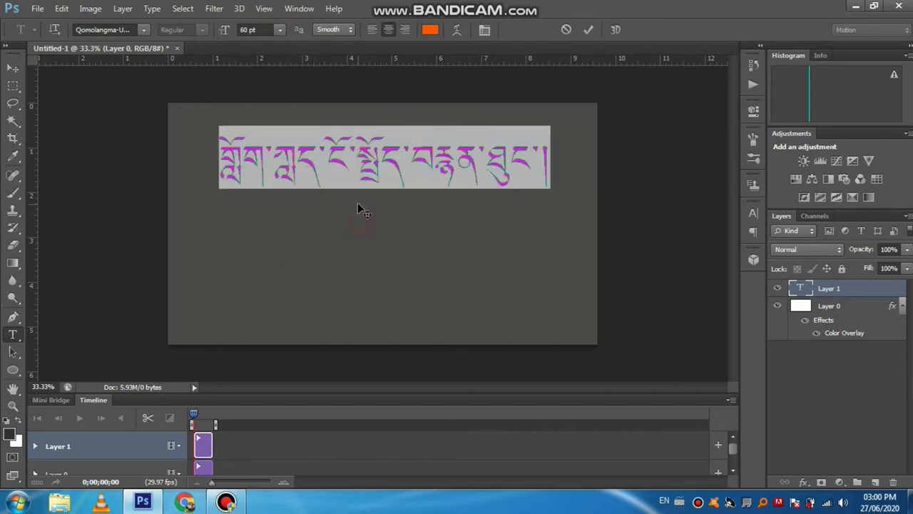
{"action": "left_click", "coordinate": [353, 177]}
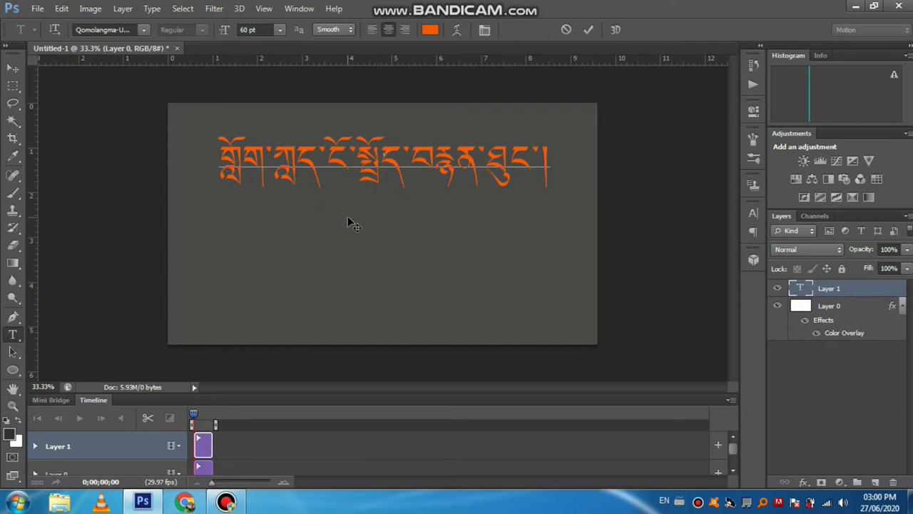
{"action": "left_click", "coordinate": [13, 86]}
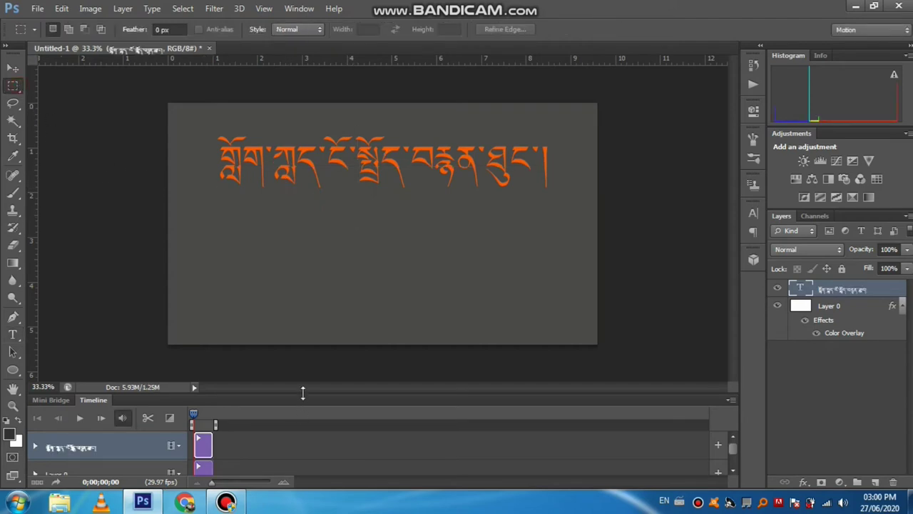
Examine the title and background layer tracks in the timeline
{"action": "left_click_drag", "start_coordinate": [303, 392], "coordinate": [316, 251]}
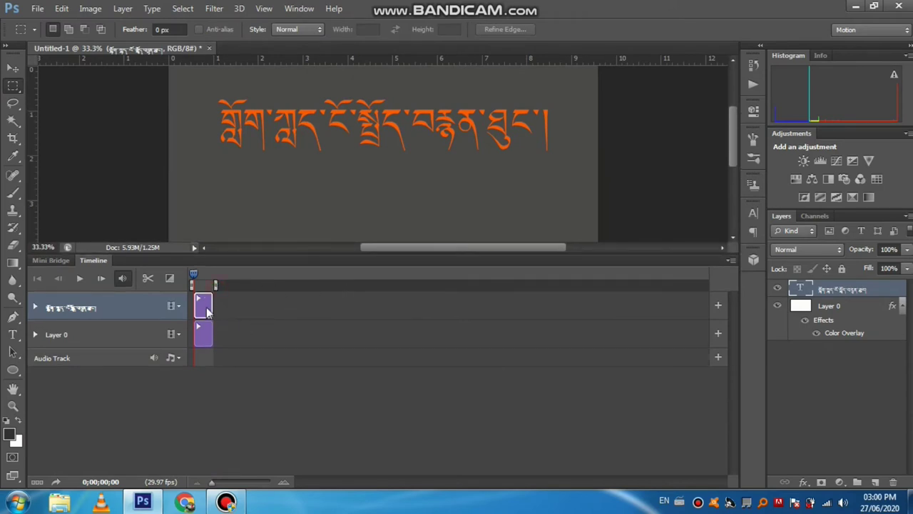
{"action": "left_click", "coordinate": [223, 367]}
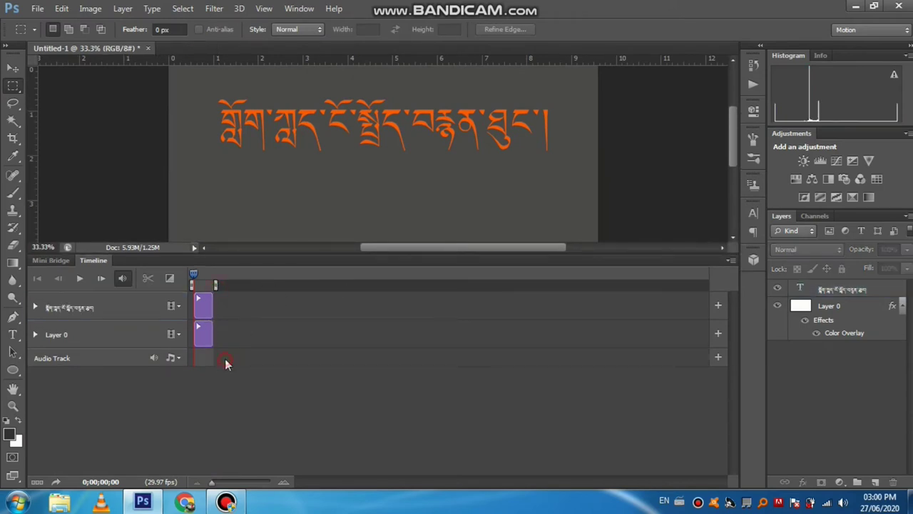
{"action": "left_click", "coordinate": [207, 332]}
{"action": "left_click", "coordinate": [126, 310]}
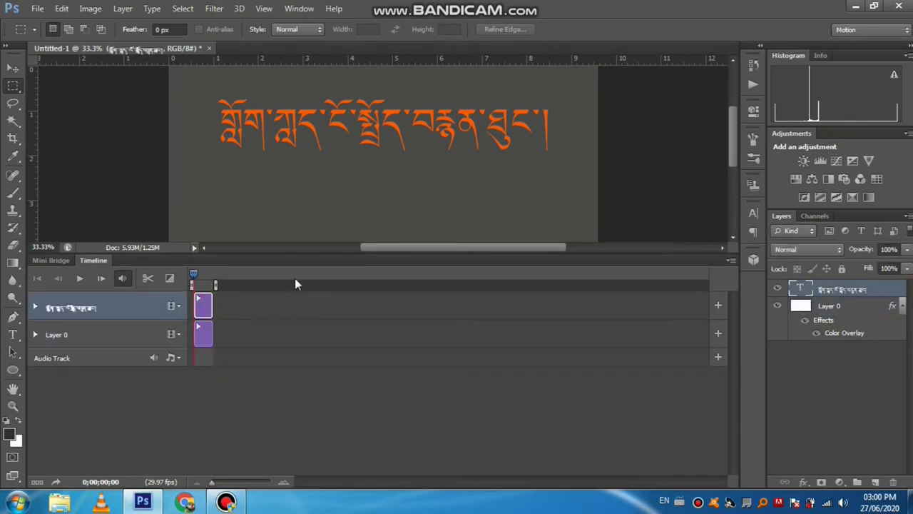
{"action": "left_click_drag", "start_coordinate": [323, 255], "coordinate": [343, 384]}
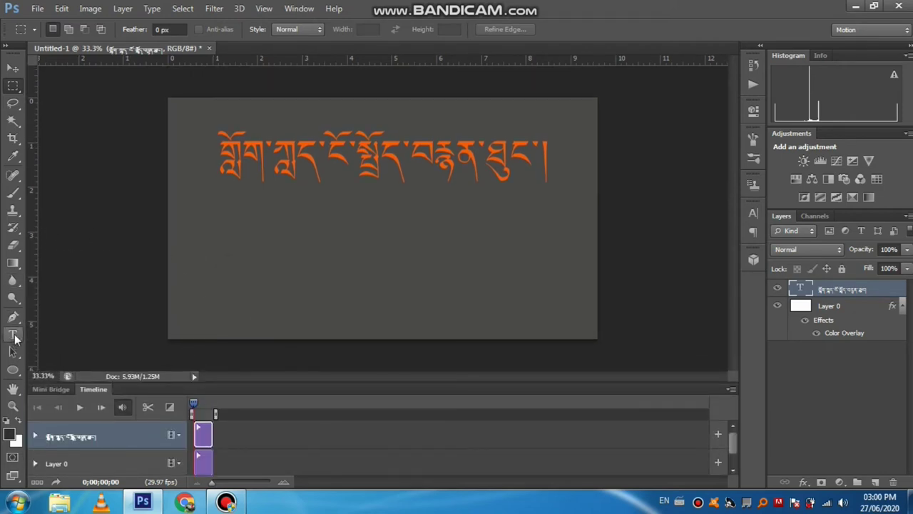
Start a second text line near the canvas's lower left and set its color to white (#ffffff)
{"action": "left_click", "coordinate": [12, 334]}
{"action": "left_click", "coordinate": [195, 282]}
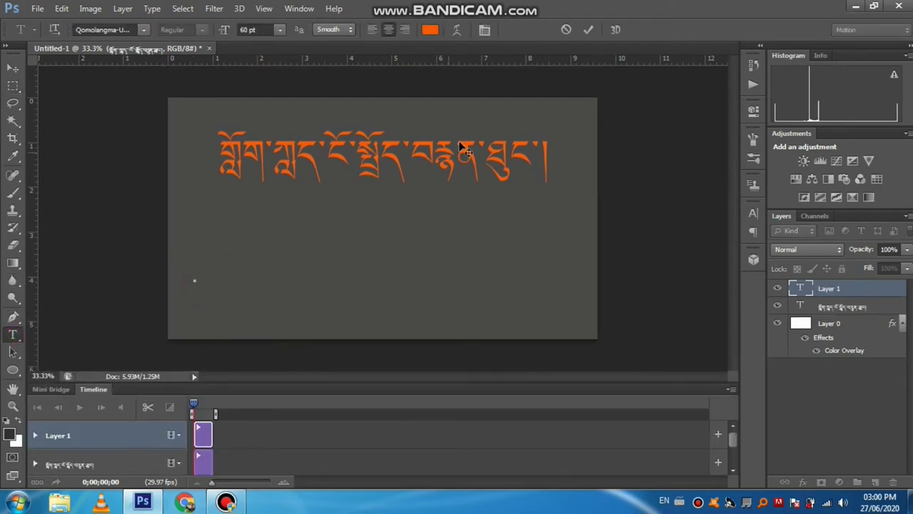
{"action": "left_click", "coordinate": [430, 31]}
{"action": "left_click_drag", "start_coordinate": [514, 188], "coordinate": [472, 119]}
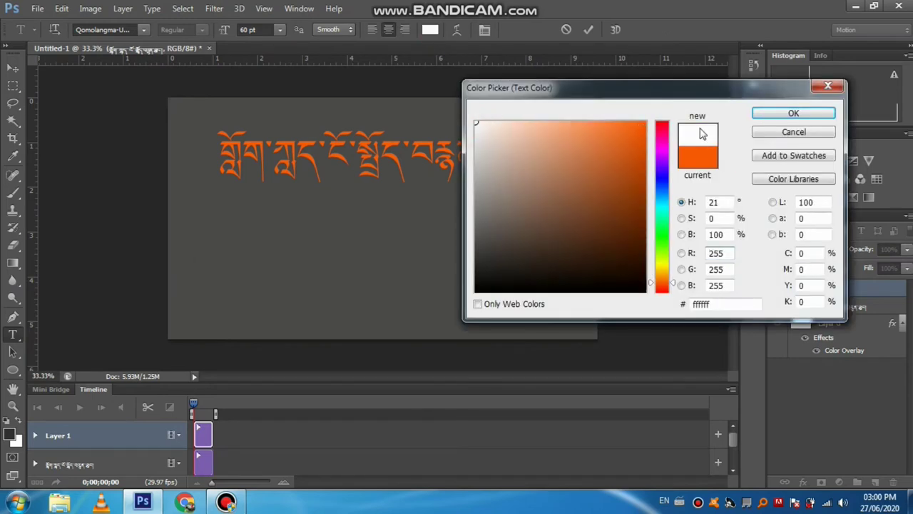
{"action": "left_click", "coordinate": [793, 113]}
Set the second text line's font to Monlam Uni Sans Serif and its size to 18 pt
{"action": "left_click", "coordinate": [145, 30]}
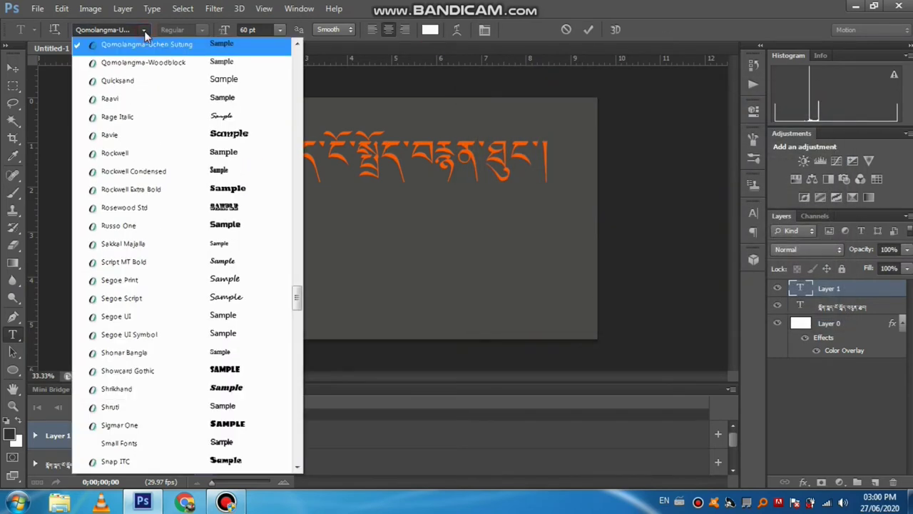
{"action": "scroll", "coordinate": [283, 364], "scroll_direction": "up", "scroll_amount": 8}
{"action": "scroll", "coordinate": [283, 364], "scroll_direction": "down", "scroll_amount": 20}
{"action": "scroll", "coordinate": [283, 371], "scroll_direction": "down", "scroll_amount": 15}
{"action": "scroll", "coordinate": [283, 369], "scroll_direction": "down", "scroll_amount": 13}
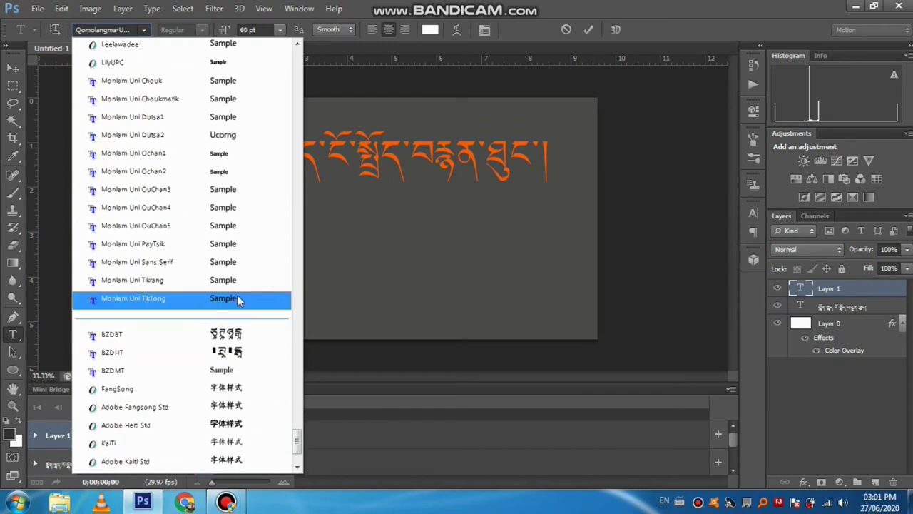
{"action": "left_click", "coordinate": [204, 261]}
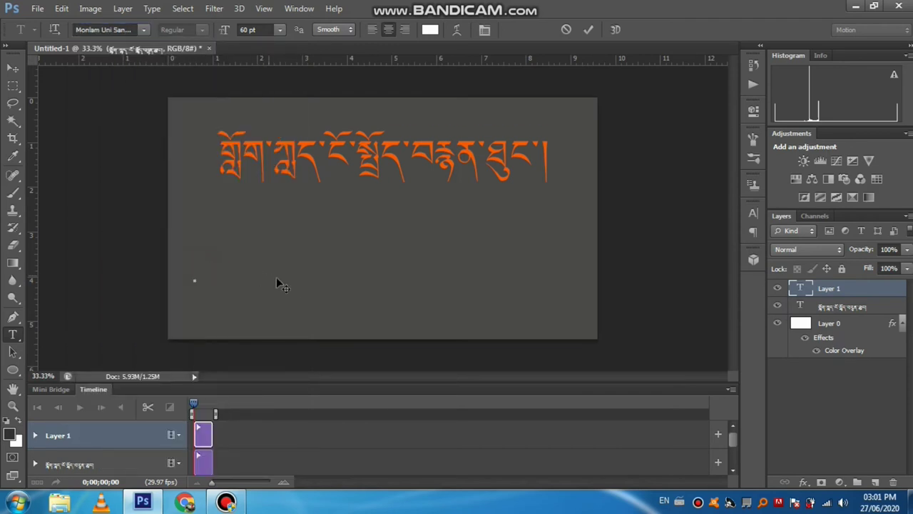
{"action": "left_click", "coordinate": [280, 29]}
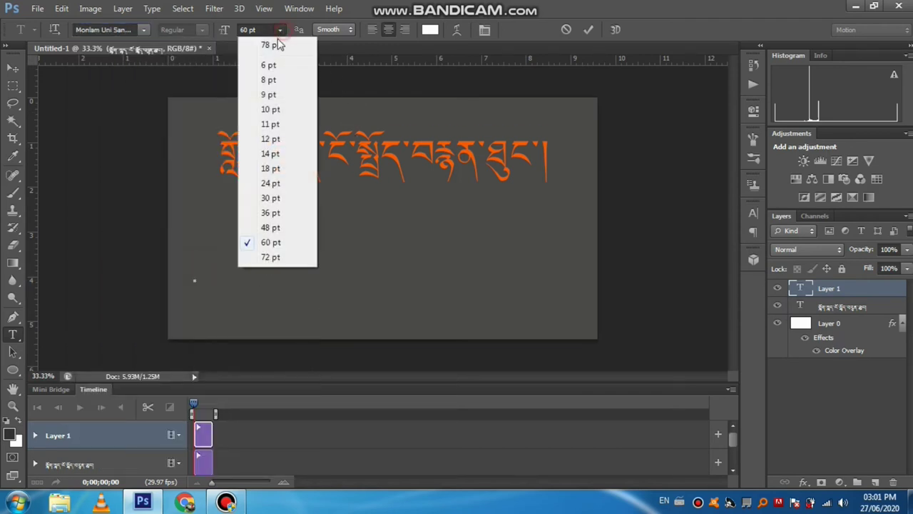
{"action": "left_click", "coordinate": [271, 169]}
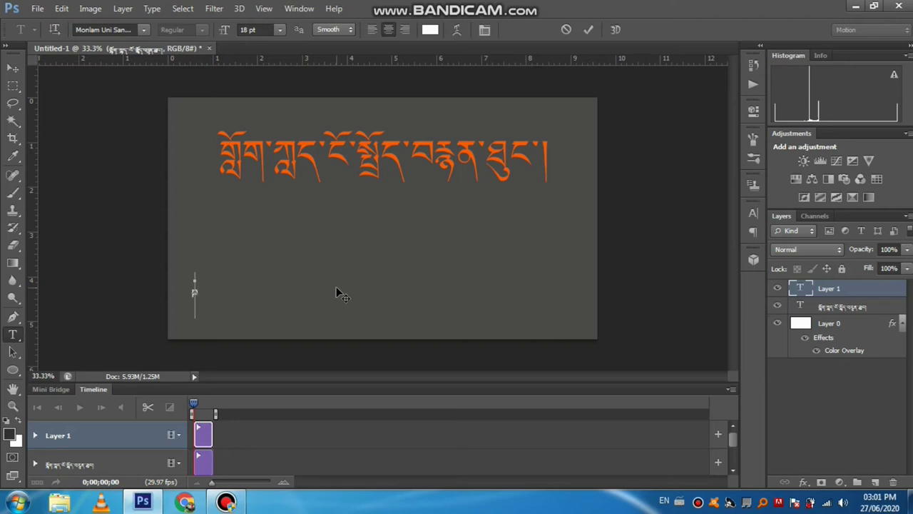
Enter the subtitle "Photoshop ནང་ལ་གློག་བརྙན་བཟོ་སྟངས་ངོ་སྤྲོད།" in the second text line
{"action": "type", "text": "ho"}
{"action": "type", "text": "toshop"}
{"action": "type", "text": " ནང་"}
{"action": "type", "text": "ལ་"}
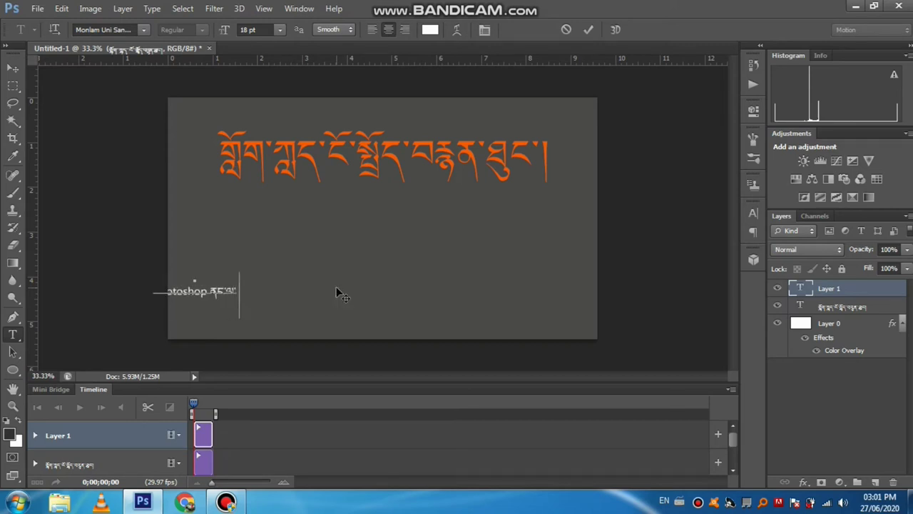
{"action": "type", "text": "སྒྲིག"}
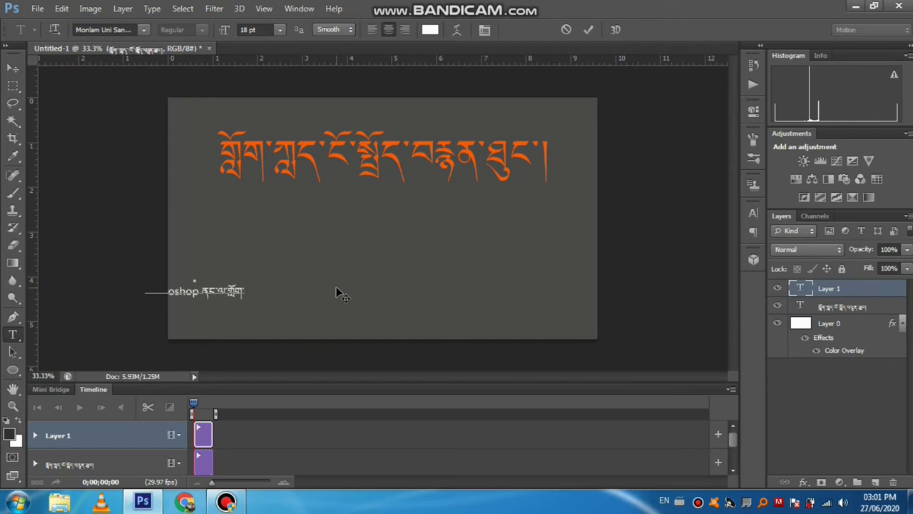
{"action": "type", "text": "་བཅོས"}
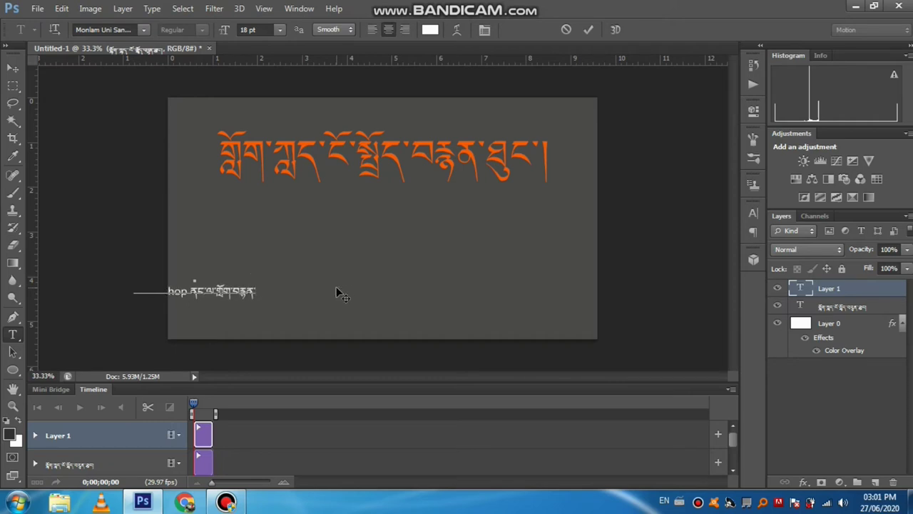
{"action": "type", "text": "་བཀོད"}
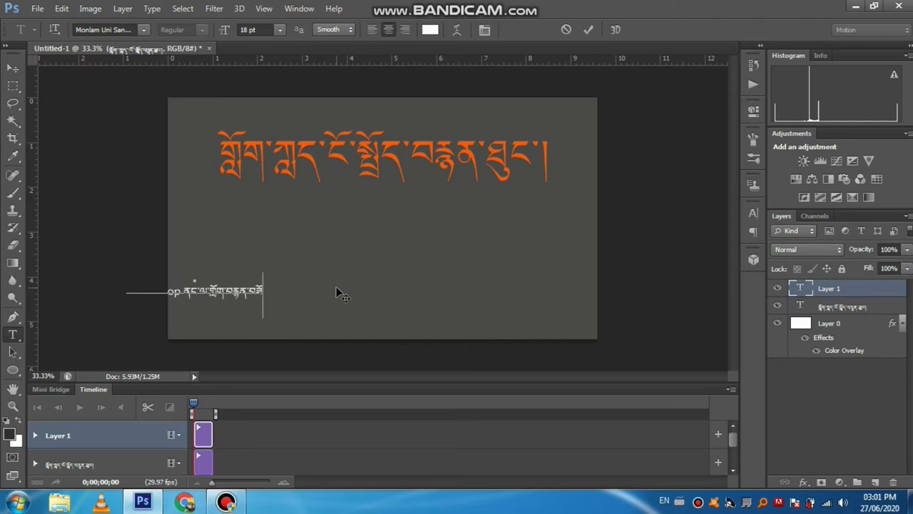
{"action": "type", "text": "་སྒྲུབས"}
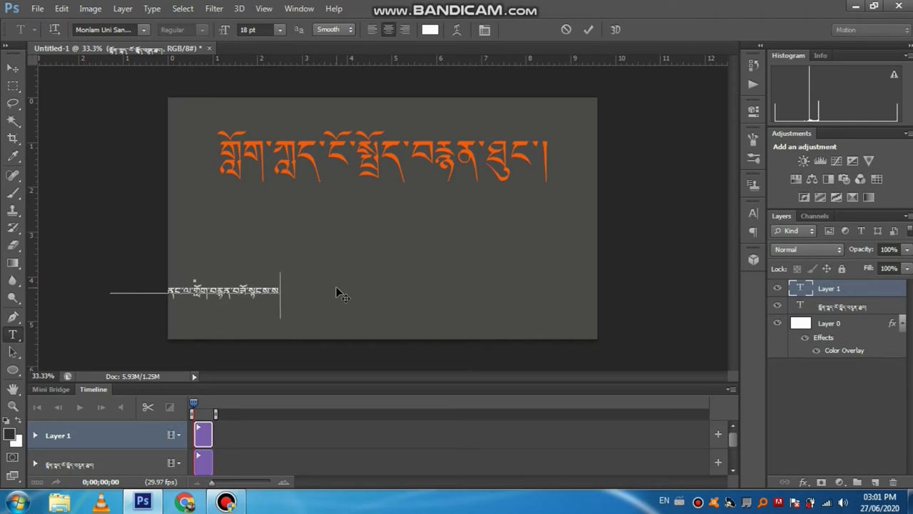
{"action": "type", "text": "་ངོ་"}
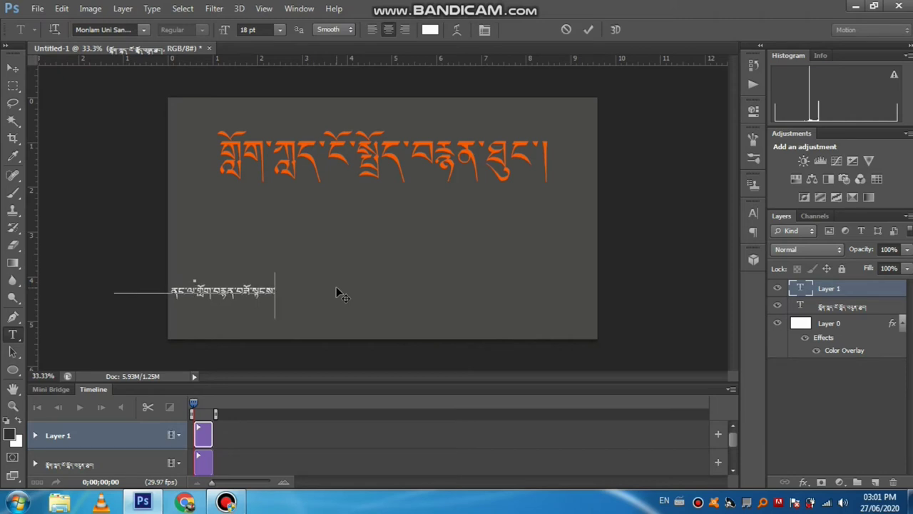
{"action": "type", "text": "སྤྲ"}
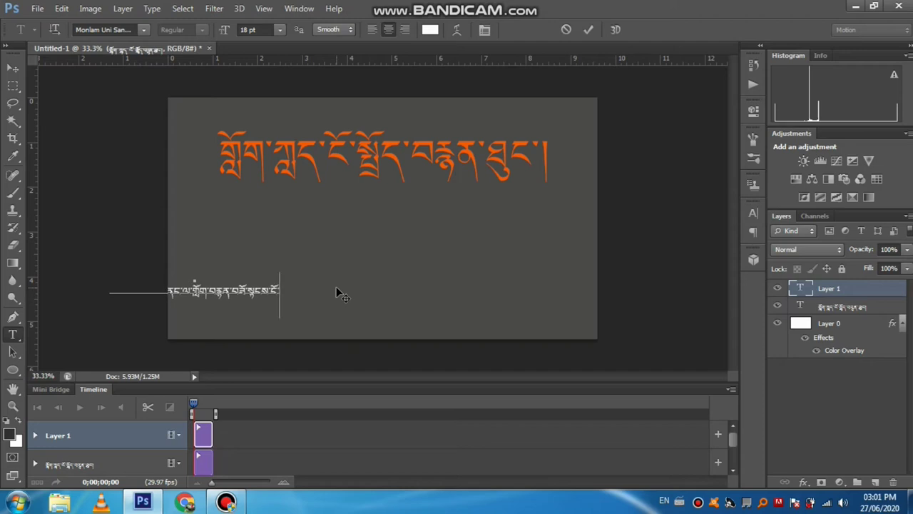
{"action": "type", "text": "ོད"}
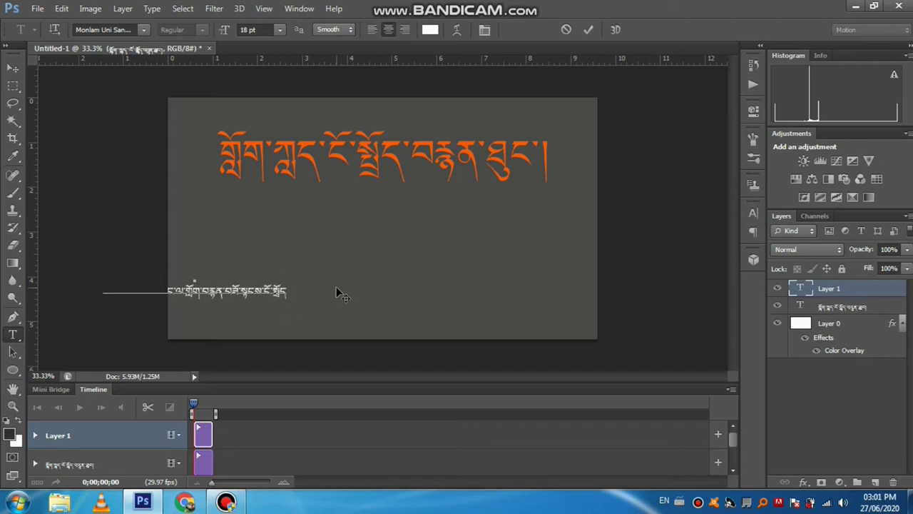
Set the subtitle's font size to 24 pt, center it horizontally in the lower part of the canvas and commit the text
{"action": "key", "text": "ctrl+a"}
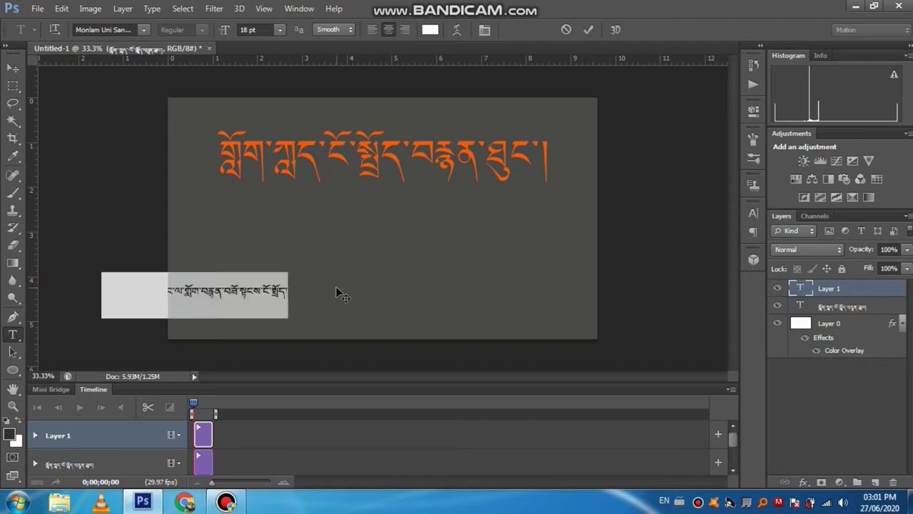
{"action": "left_click", "coordinate": [278, 31]}
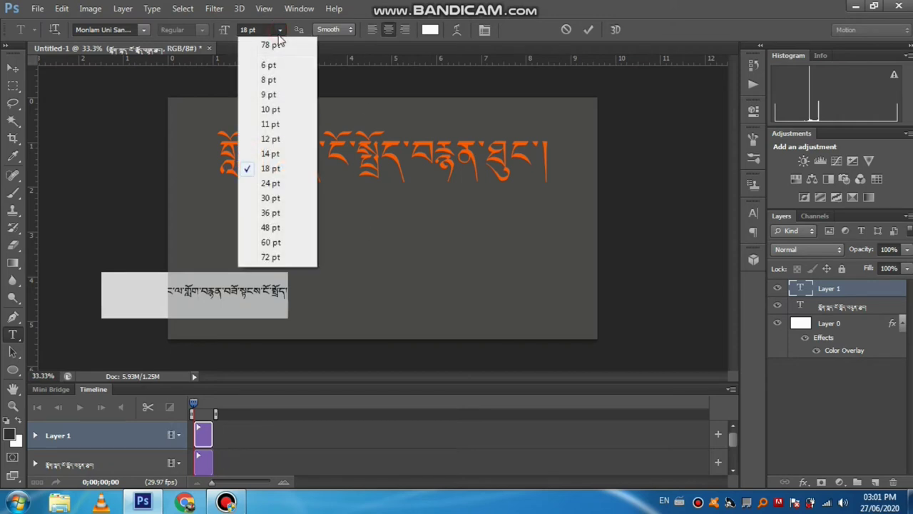
{"action": "left_click", "coordinate": [264, 184]}
{"action": "left_click_drag", "start_coordinate": [233, 231], "coordinate": [416, 233]}
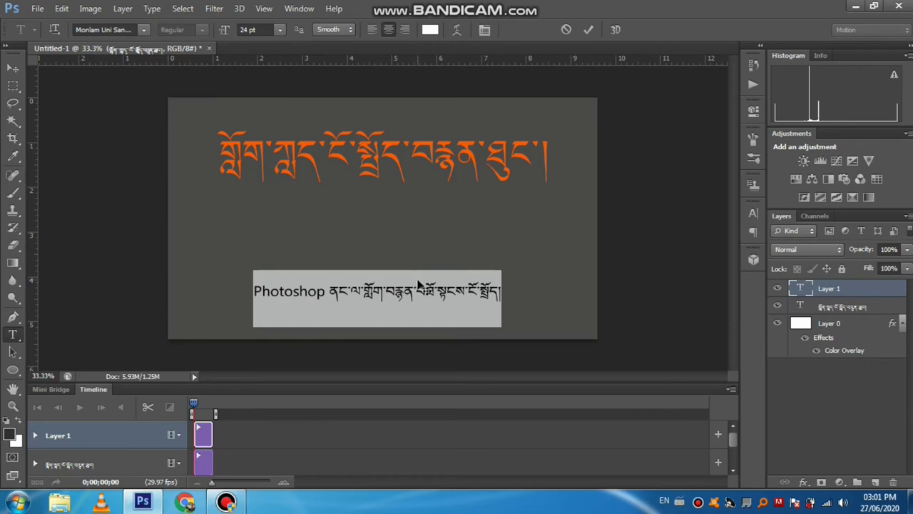
{"action": "left_click_drag", "start_coordinate": [418, 289], "coordinate": [422, 260]}
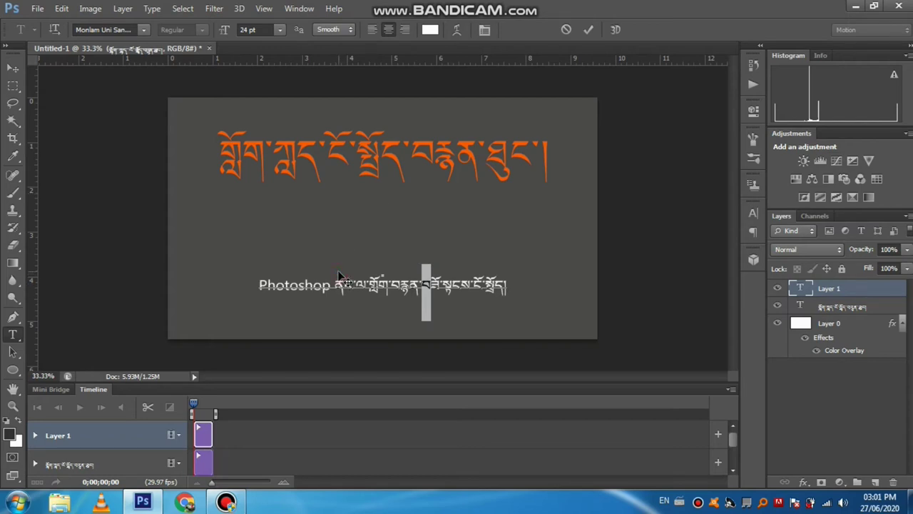
{"action": "left_click", "coordinate": [12, 86]}
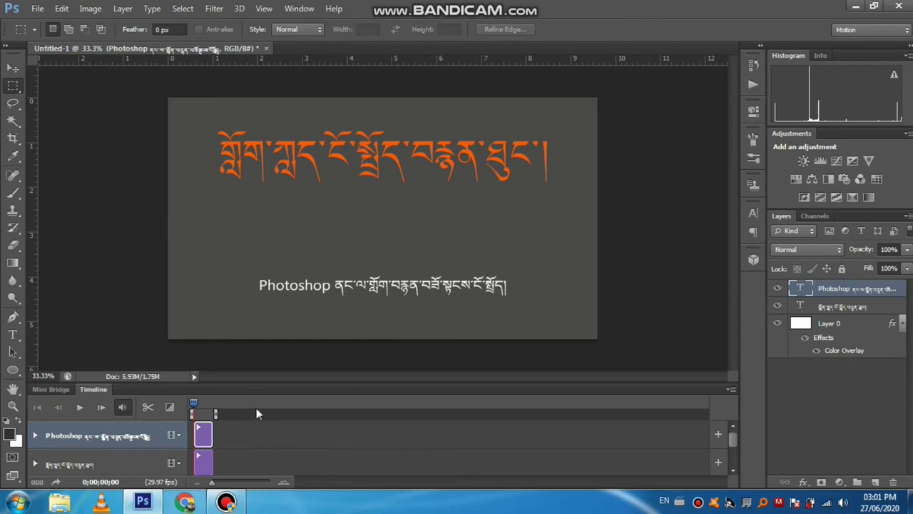
Enlarge the timeline area upward to fit all tracks, and lower the system volume to about 27
{"action": "left_click_drag", "start_coordinate": [261, 386], "coordinate": [265, 205]}
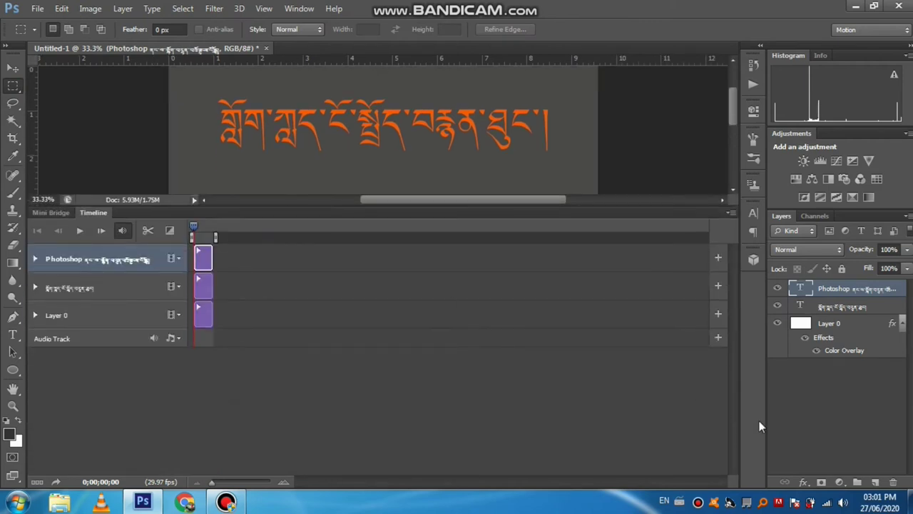
{"action": "left_click", "coordinate": [841, 497]}
{"action": "left_click_drag", "start_coordinate": [843, 366], "coordinate": [843, 389]}
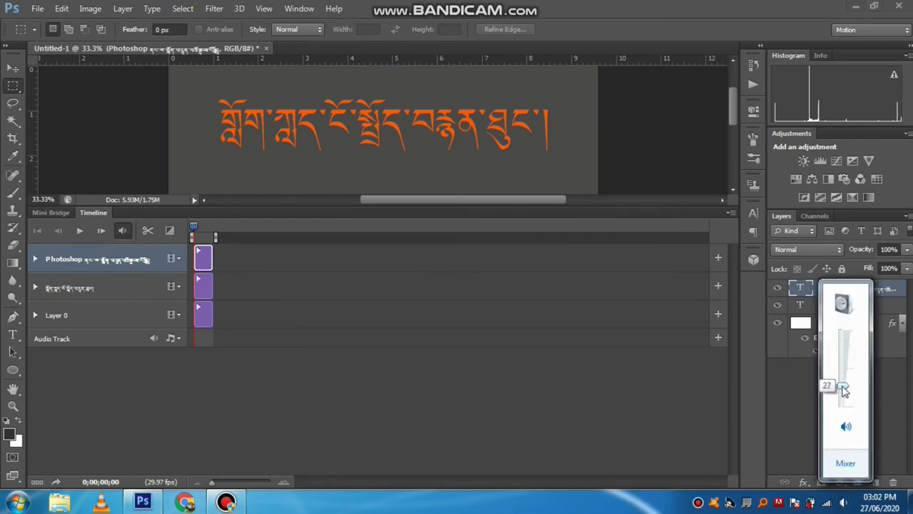
{"action": "left_click", "coordinate": [198, 374]}
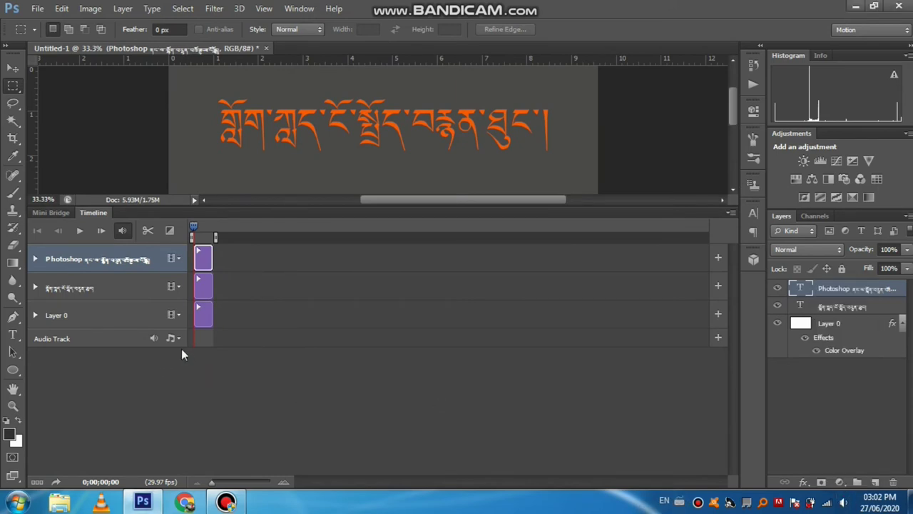
Add the audio clip Movie_Start_Music-KP-241927993 from the Downloads folder to the timeline's audio track
{"action": "left_click", "coordinate": [178, 339]}
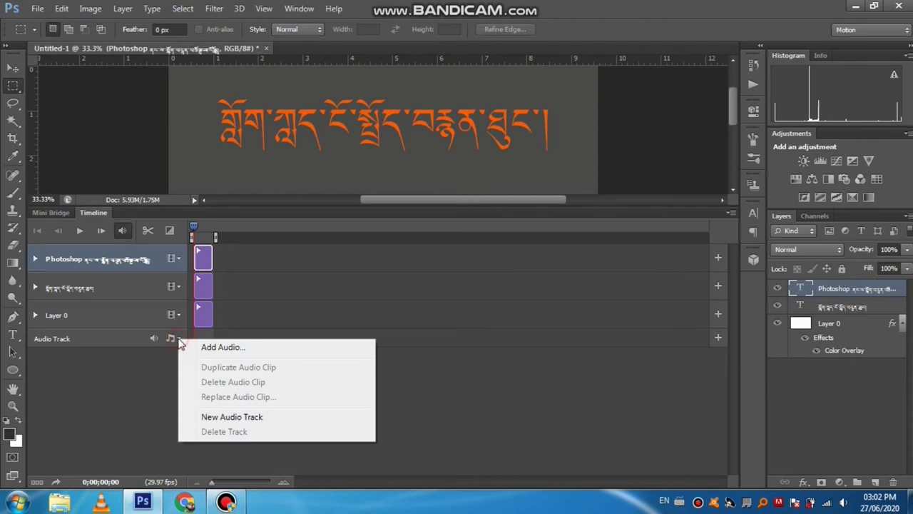
{"action": "left_click", "coordinate": [236, 349]}
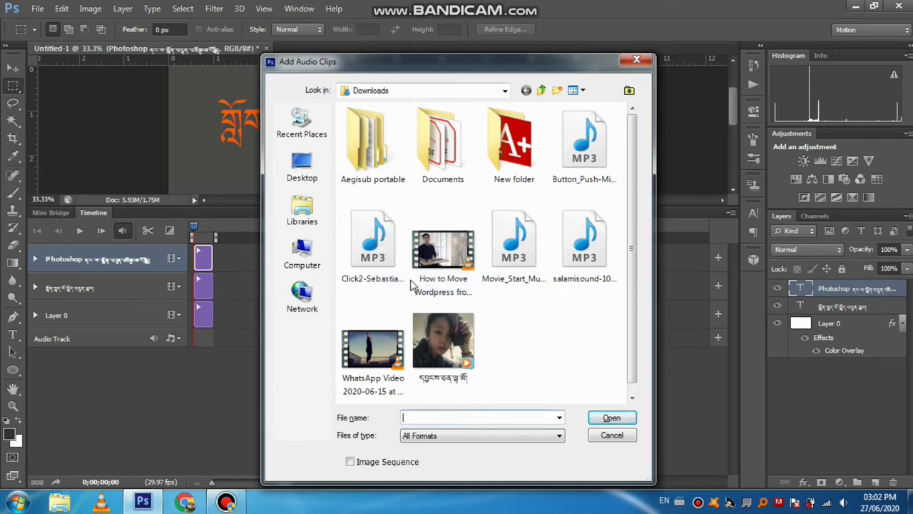
{"action": "left_click", "coordinate": [503, 289]}
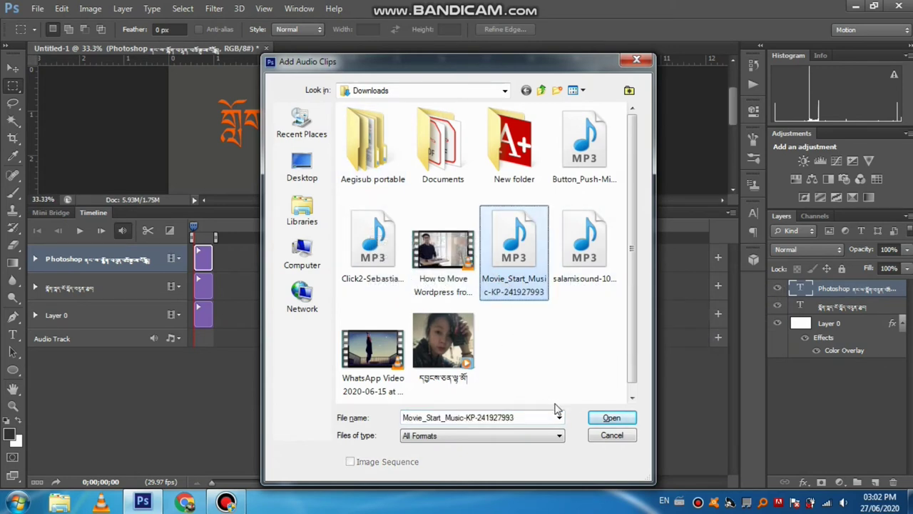
{"action": "left_click", "coordinate": [612, 417]}
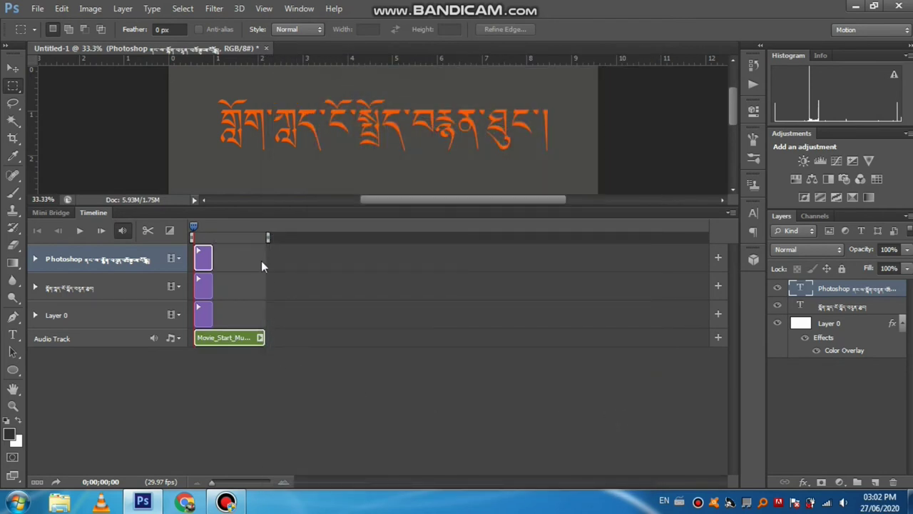
Set the music clip's volume to 20% and check its audio settings
{"action": "left_click", "coordinate": [259, 338]}
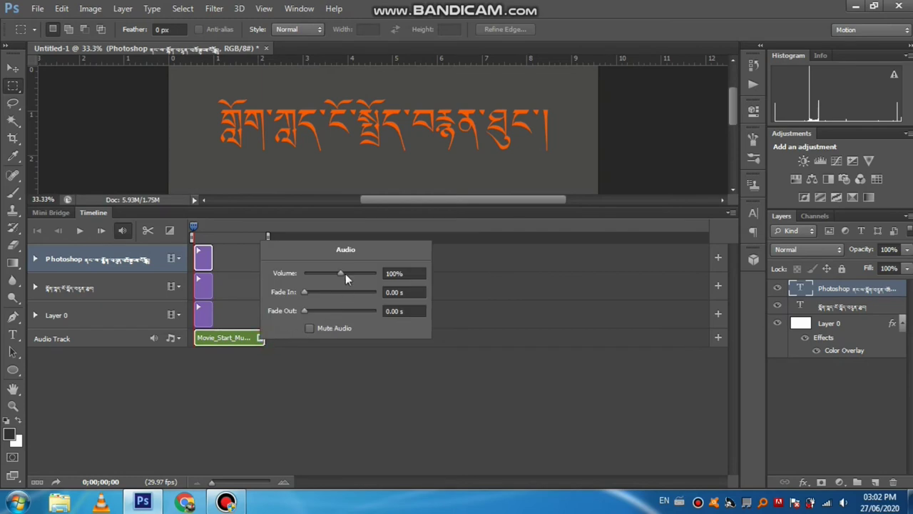
{"action": "left_click_drag", "start_coordinate": [337, 273], "coordinate": [329, 275]}
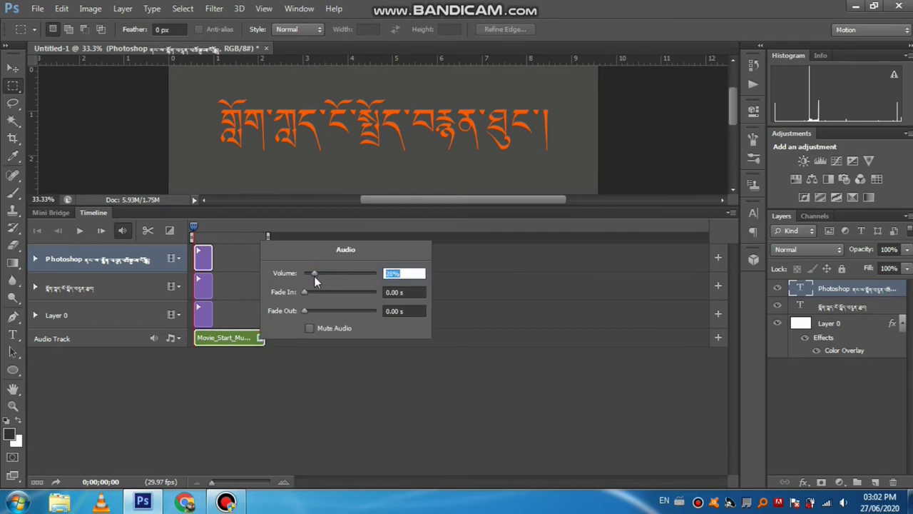
{"action": "left_click", "coordinate": [391, 276]}
{"action": "type", "text": "20"}
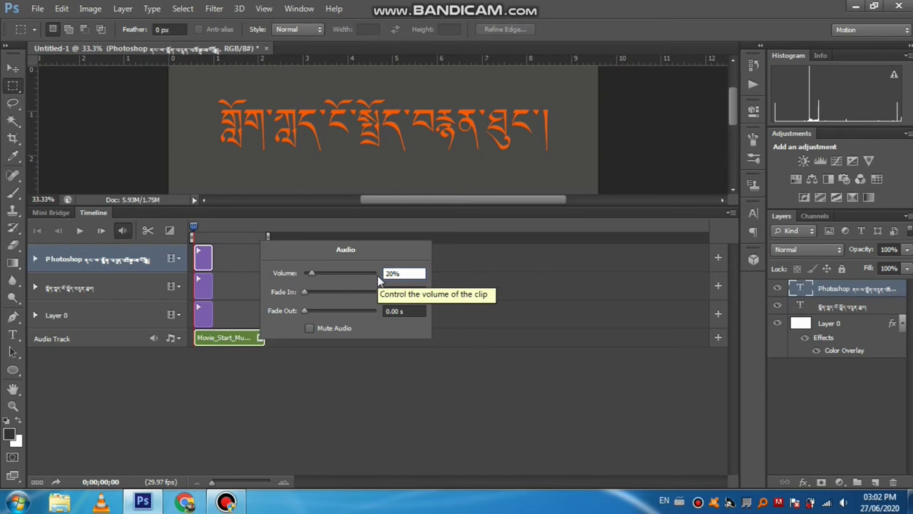
{"action": "left_click", "coordinate": [237, 337]}
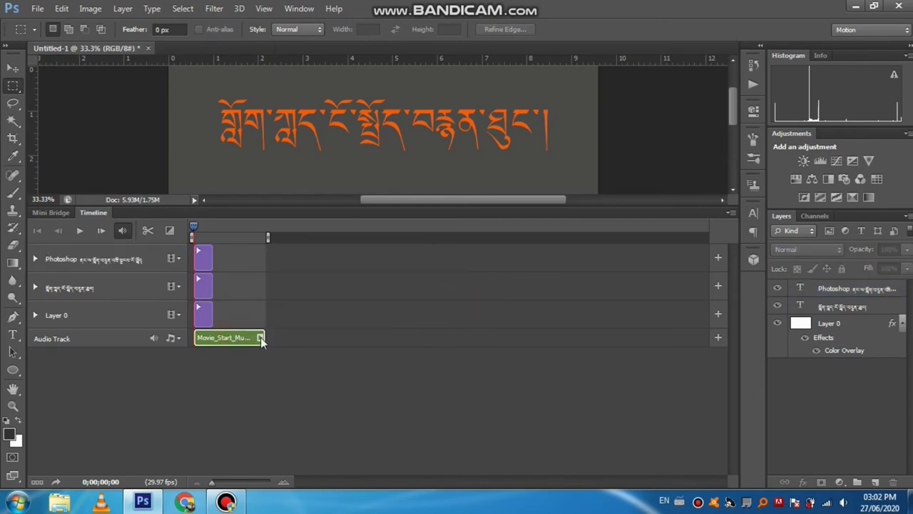
{"action": "left_click", "coordinate": [259, 338]}
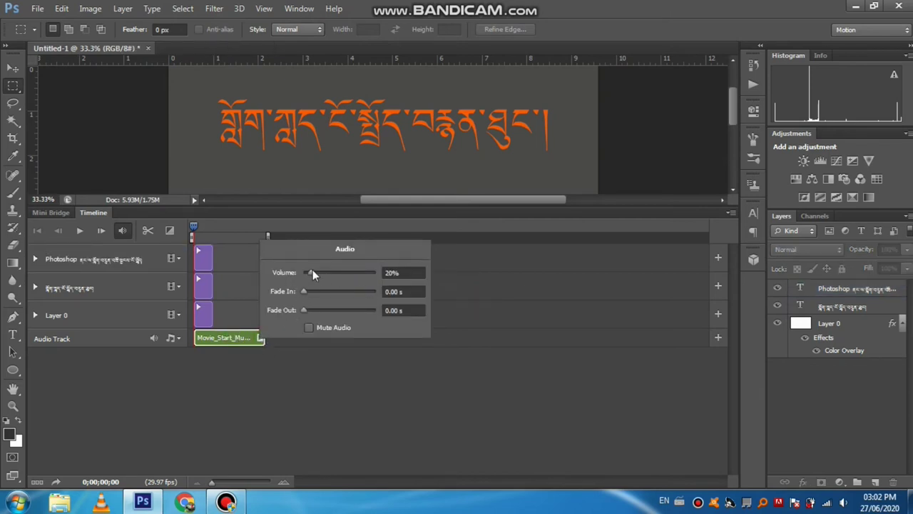
{"action": "left_click", "coordinate": [262, 338]}
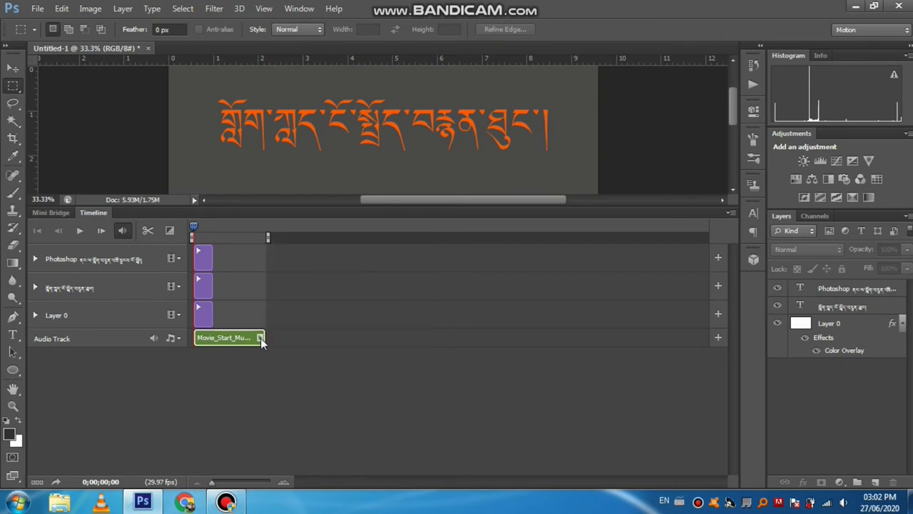
{"action": "left_click", "coordinate": [261, 339]}
{"action": "left_click", "coordinate": [260, 339]}
Extend the subtitle, title and Layer 0 clips in the timeline to end together with the music clip
{"action": "left_click", "coordinate": [214, 263]}
{"action": "left_click_drag", "start_coordinate": [212, 258], "coordinate": [264, 258]}
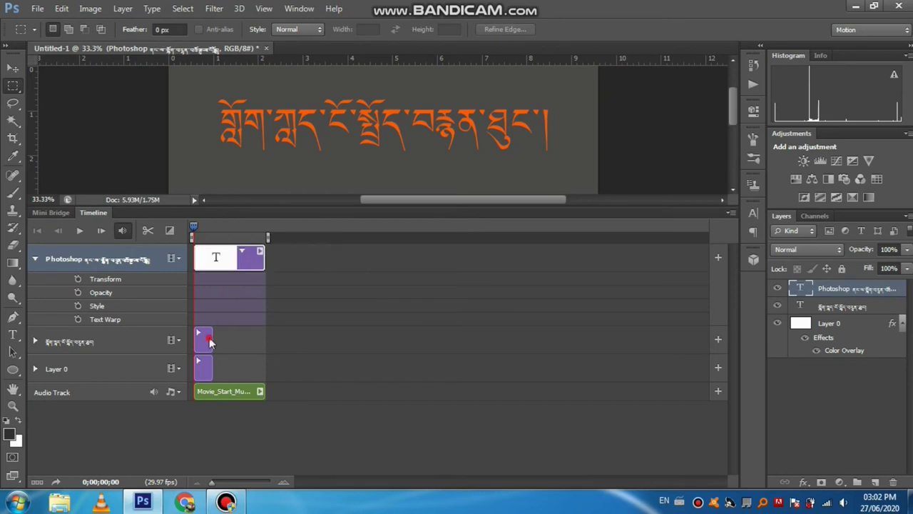
{"action": "left_click", "coordinate": [207, 338]}
{"action": "left_click_drag", "start_coordinate": [208, 337], "coordinate": [264, 339]}
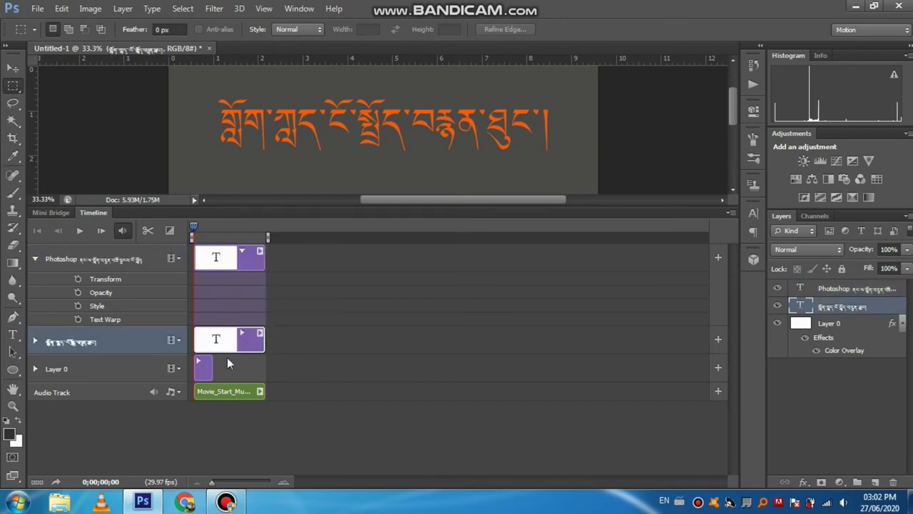
{"action": "left_click", "coordinate": [208, 372]}
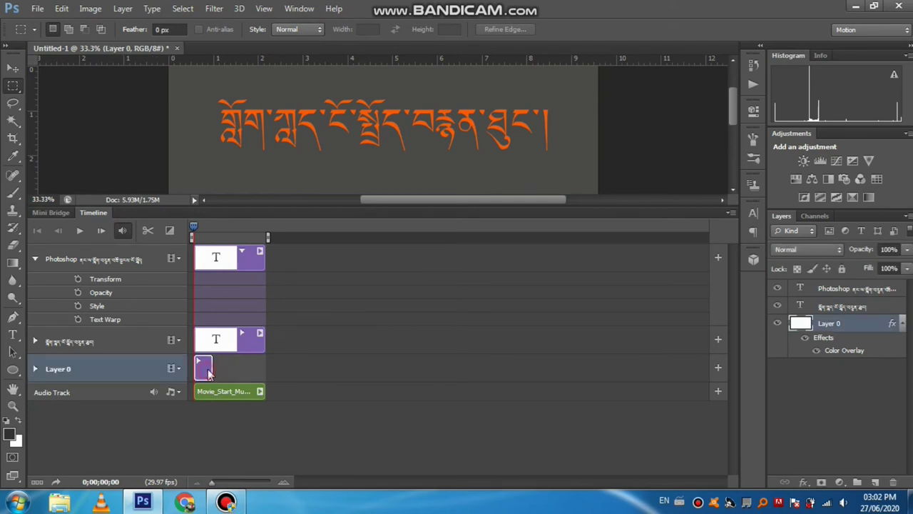
{"action": "left_click_drag", "start_coordinate": [209, 368], "coordinate": [265, 368]}
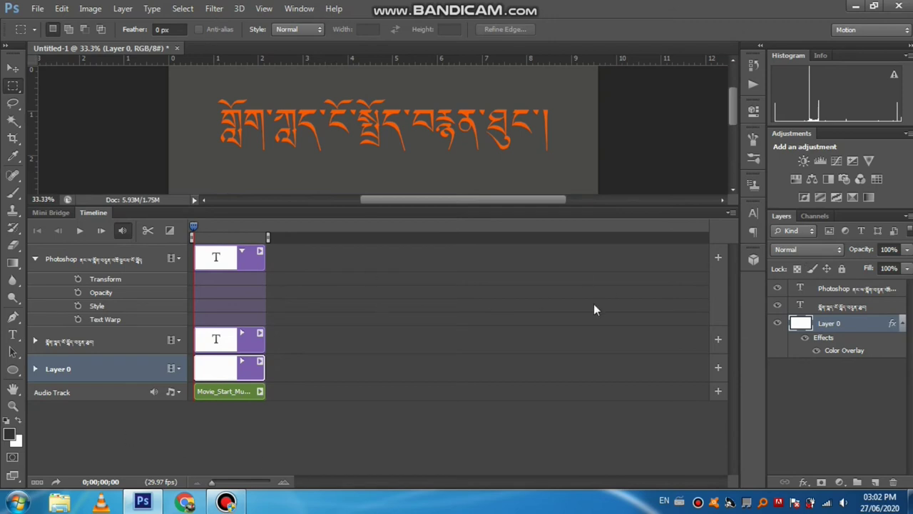
Magnify the timeline so half-second marks are readable, and preview the first seconds of the video
{"action": "left_click", "coordinate": [283, 482]}
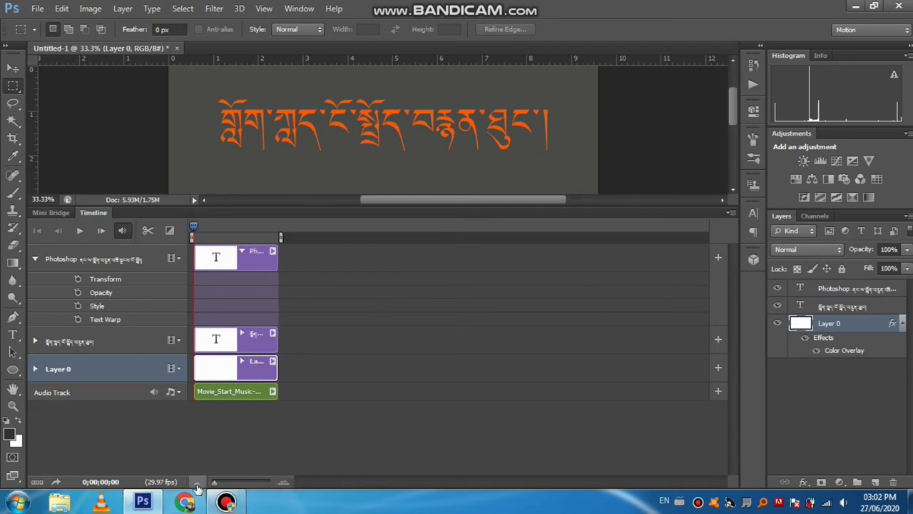
{"action": "left_click", "coordinate": [196, 483]}
{"action": "left_click", "coordinate": [283, 482]}
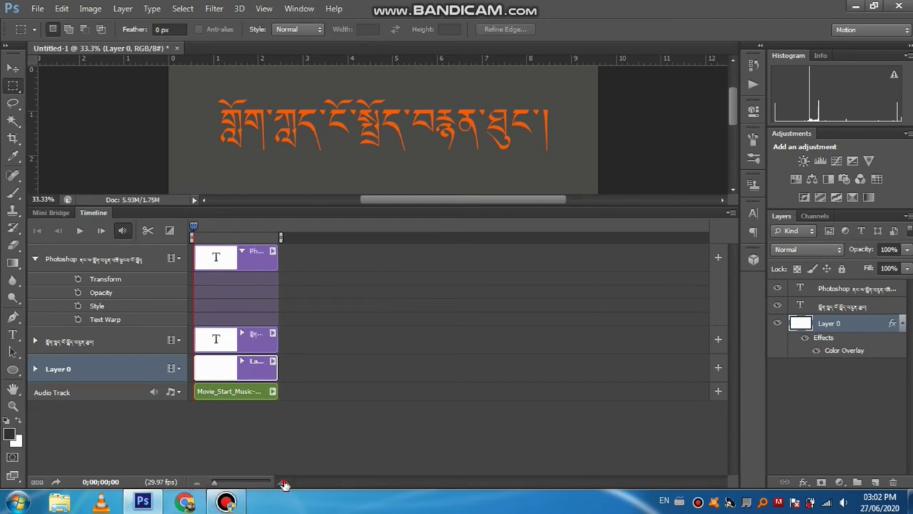
{"action": "left_click", "coordinate": [283, 483]}
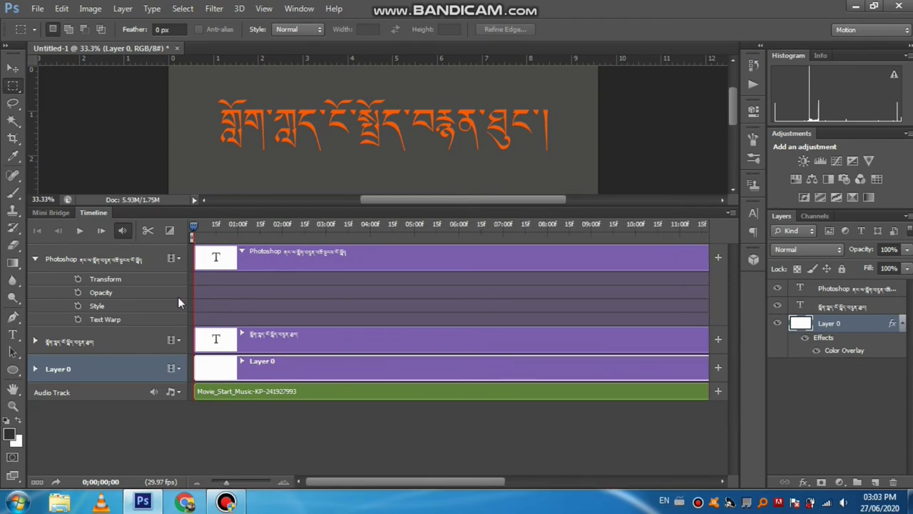
{"action": "left_click", "coordinate": [79, 231]}
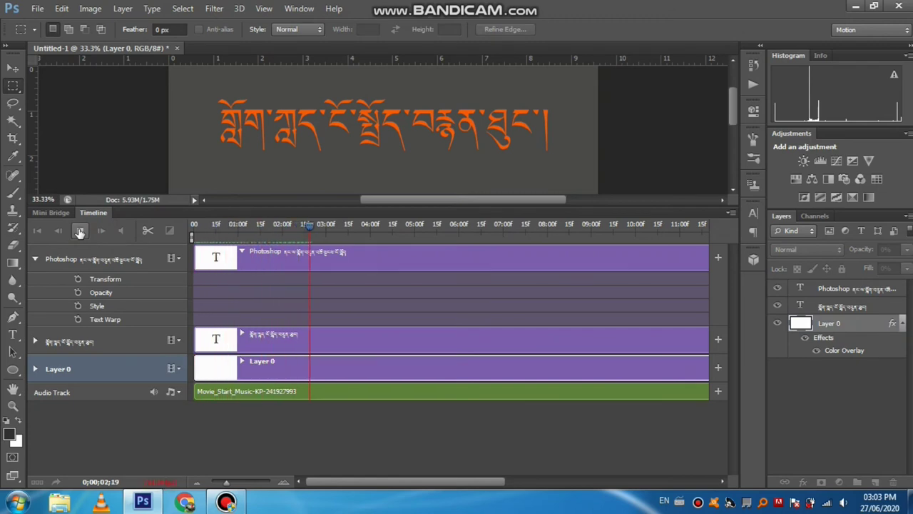
{"action": "left_click", "coordinate": [79, 231]}
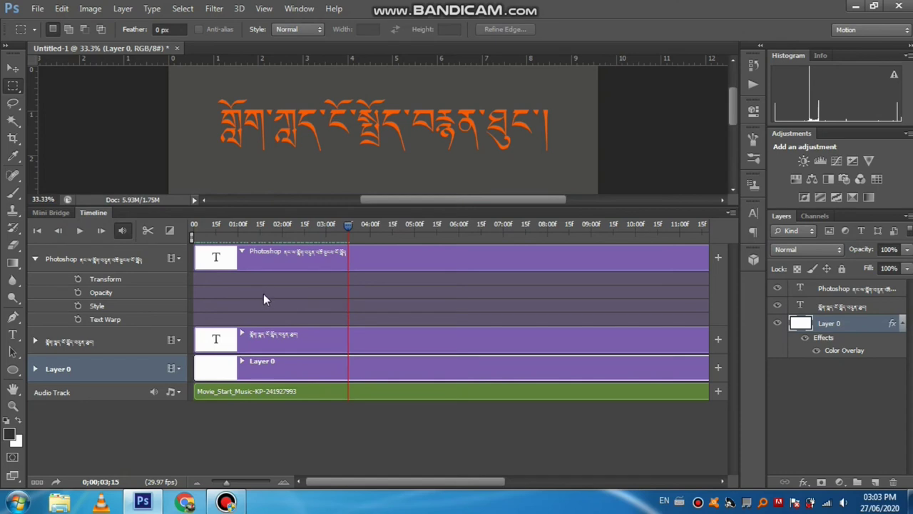
Trim the clip starts so the subtitle begins at about 4.4 seconds and the title at about 3 seconds
{"action": "left_click", "coordinate": [218, 341]}
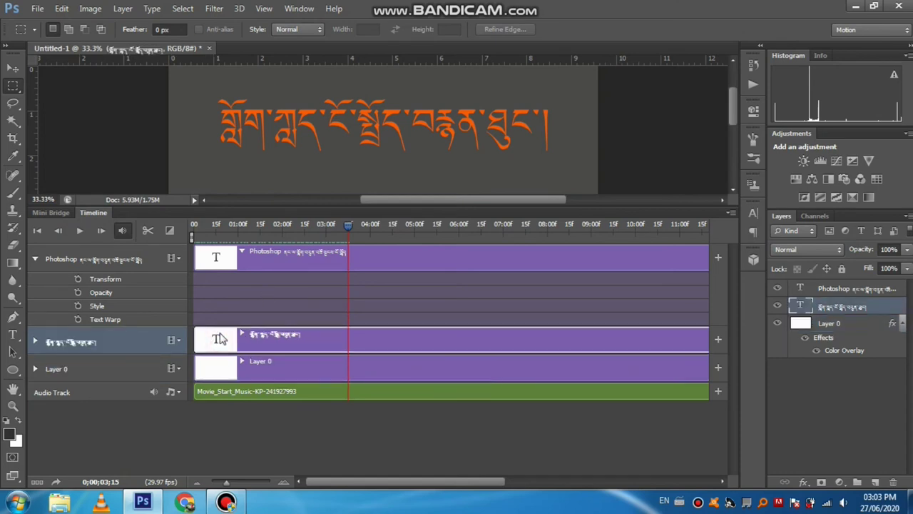
{"action": "left_click", "coordinate": [204, 264]}
{"action": "left_click_drag", "start_coordinate": [192, 259], "coordinate": [387, 259]}
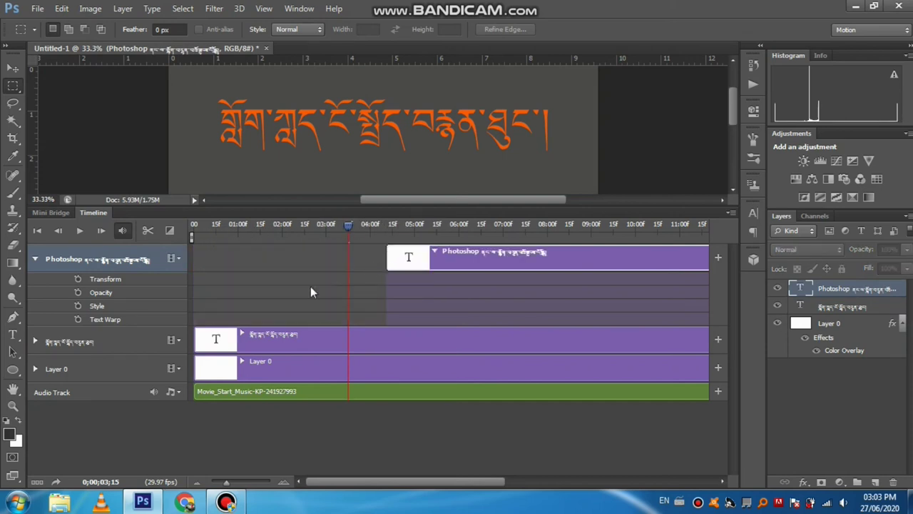
{"action": "left_click", "coordinate": [213, 342]}
{"action": "left_click_drag", "start_coordinate": [196, 341], "coordinate": [324, 341]}
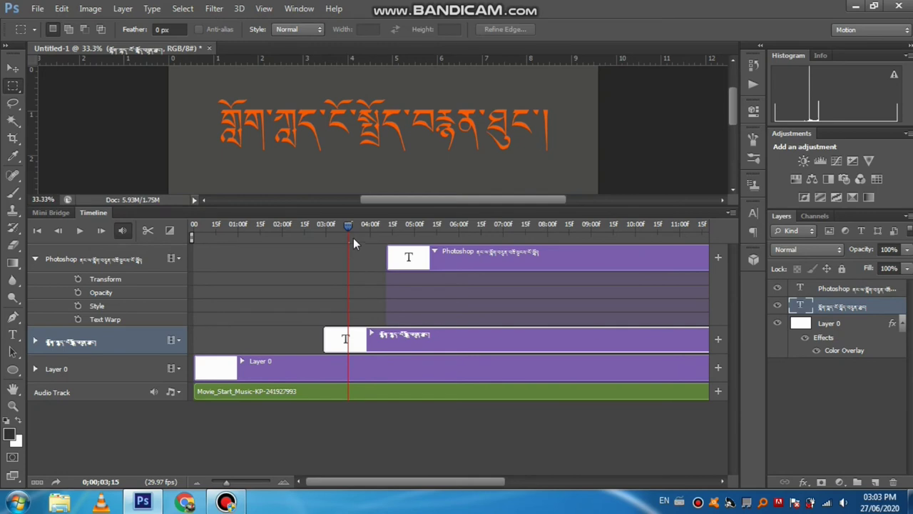
Shrink the timeline area to show the whole canvas, and play the video to check when the title and subtitle appear
{"action": "left_click_drag", "start_coordinate": [318, 235], "coordinate": [403, 245]}
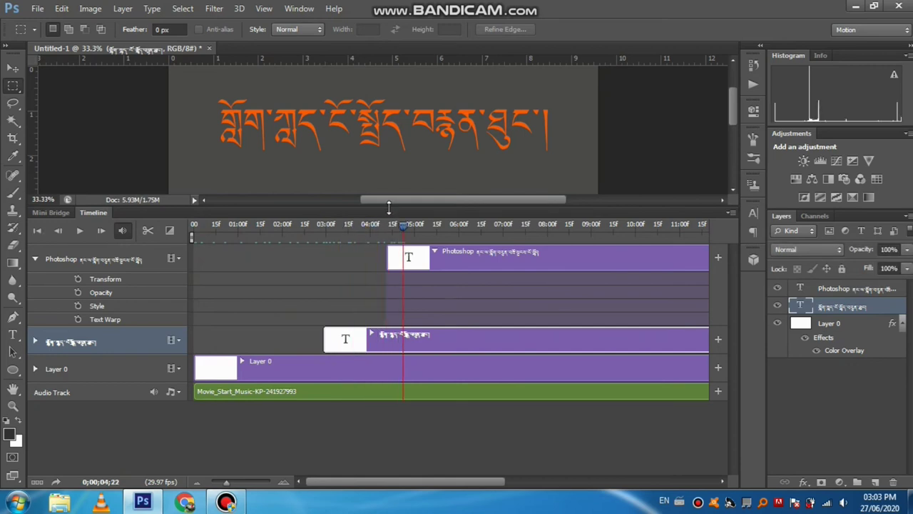
{"action": "left_click_drag", "start_coordinate": [389, 204], "coordinate": [389, 205]}
{"action": "left_click_drag", "start_coordinate": [381, 317], "coordinate": [110, 362]}
{"action": "left_click", "coordinate": [79, 358]}
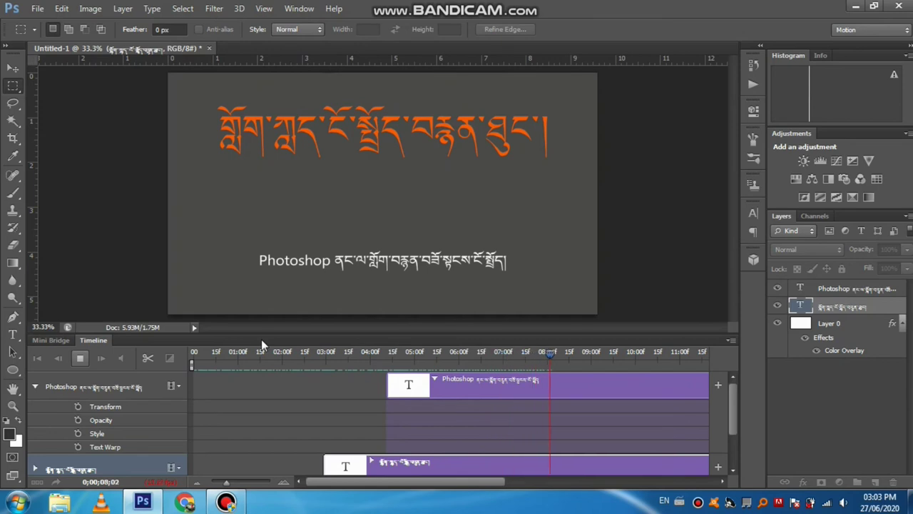
{"action": "left_click", "coordinate": [80, 359]}
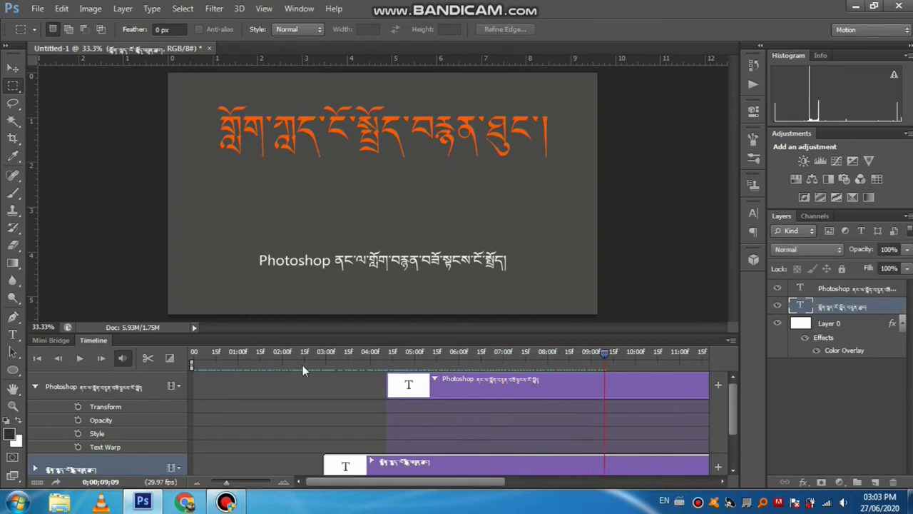
{"action": "left_click_drag", "start_coordinate": [364, 332], "coordinate": [351, 441]}
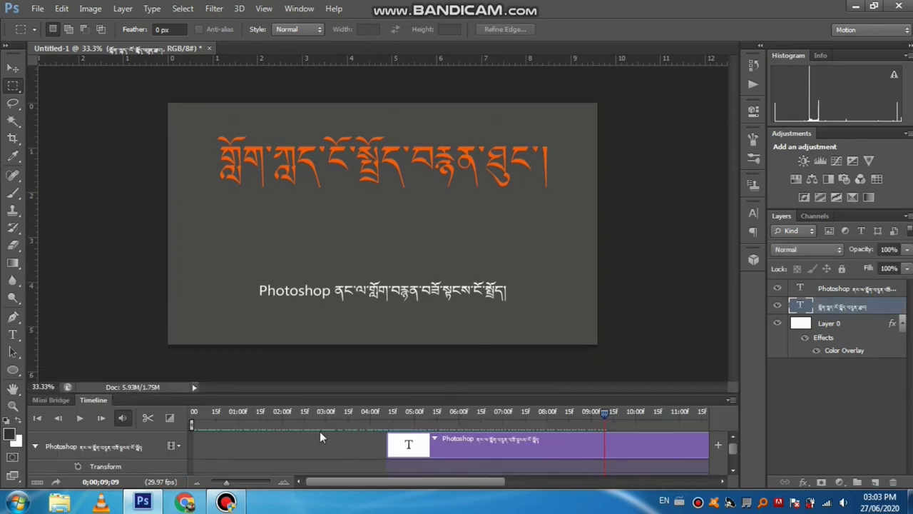
Render the video to the Desktop as གླག་བརྙན་ཐུང་བ། in H.264 format with the HD 1080p 24 preset, covering all frames
{"action": "left_click", "coordinate": [36, 9]}
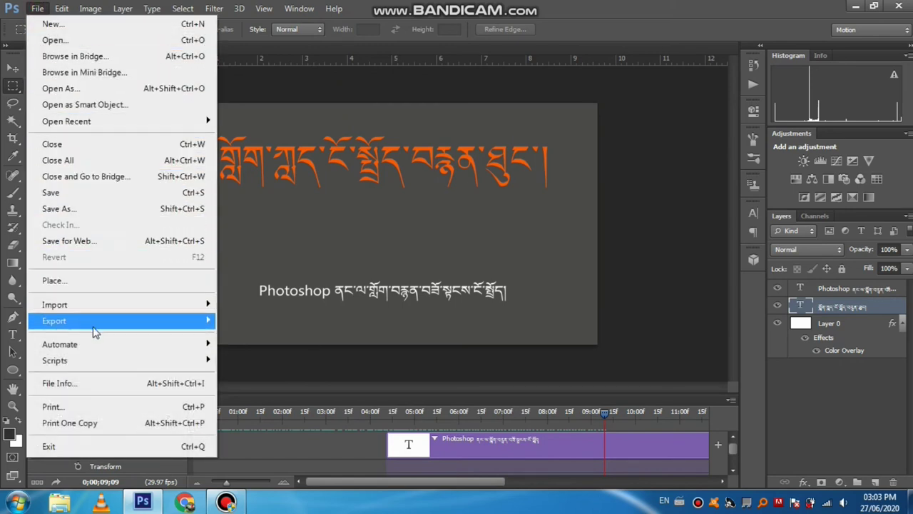
{"action": "mouse_move", "coordinate": [96, 330]}
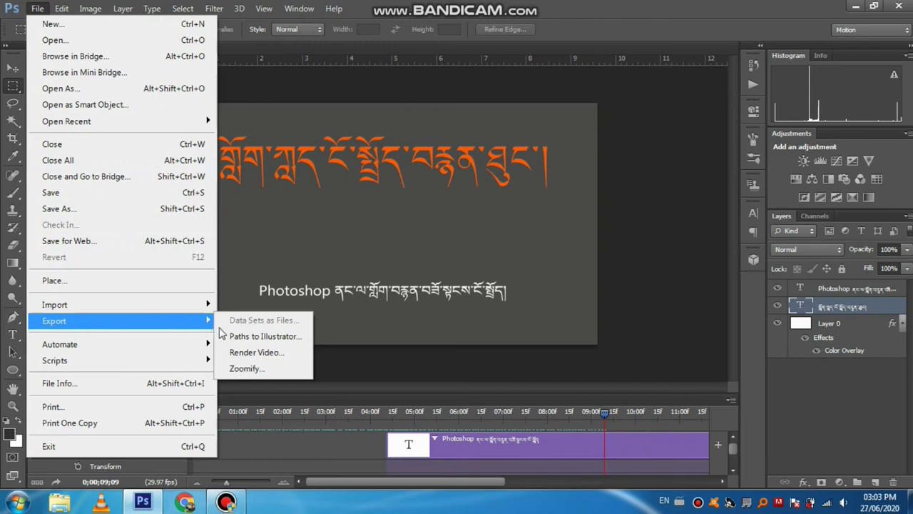
{"action": "left_click", "coordinate": [278, 353]}
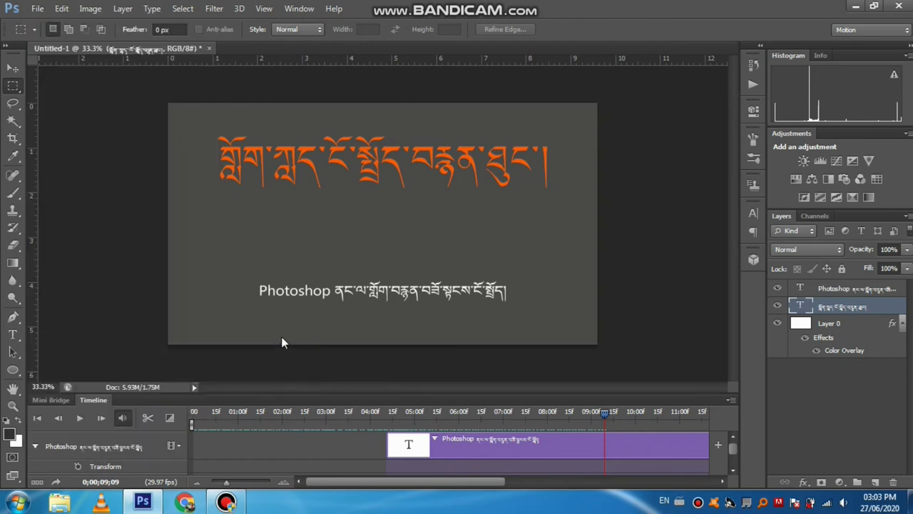
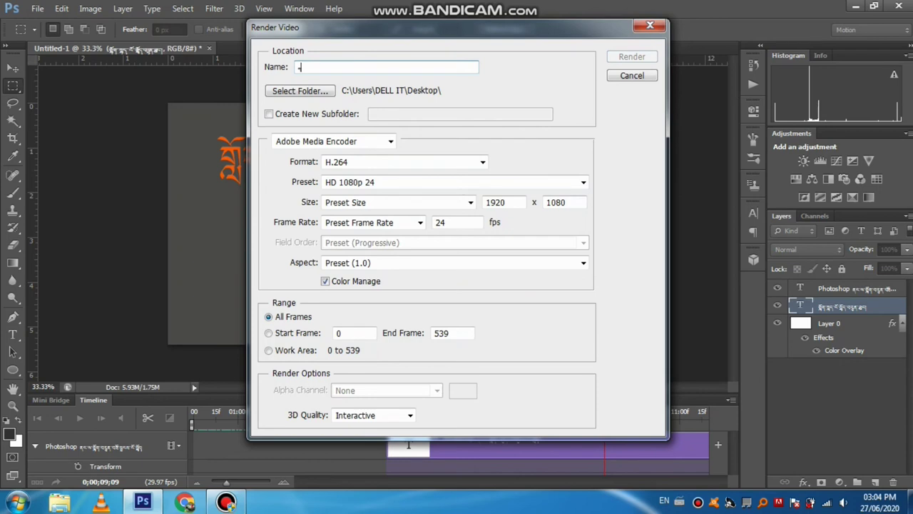
{"action": "type", "text": "ཨ"}
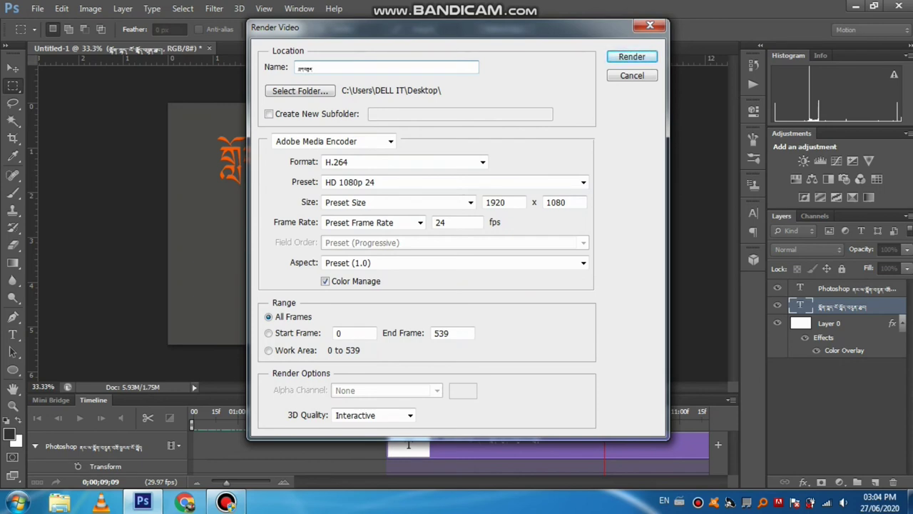
{"action": "type", "text": "ཀག"}
{"action": "left_click", "coordinate": [632, 57]}
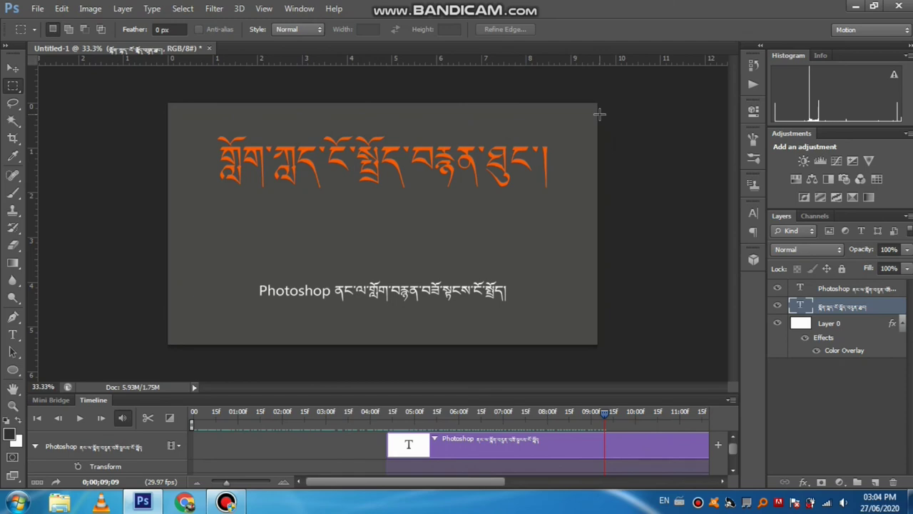
Play the rendered video from the desktop full screen in VLC media player, and close the player
{"action": "left_click", "coordinate": [855, 7]}
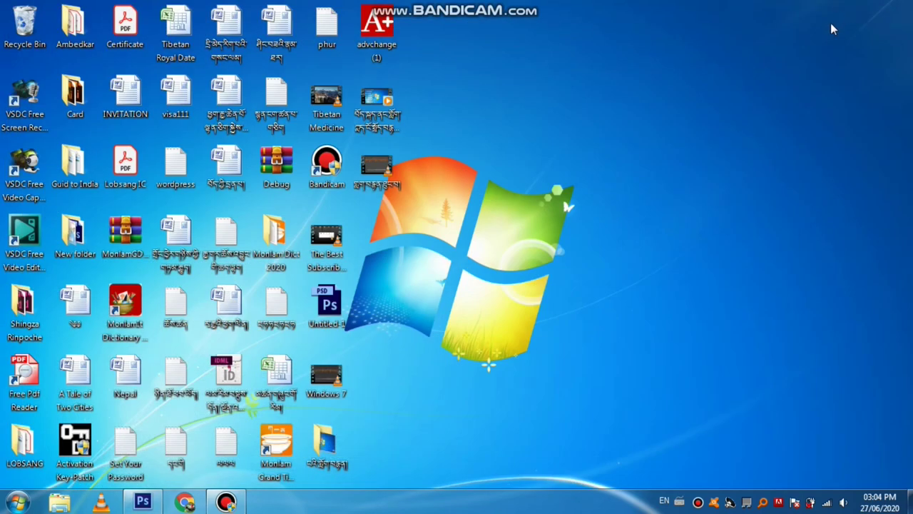
{"action": "double_click", "coordinate": [379, 174]}
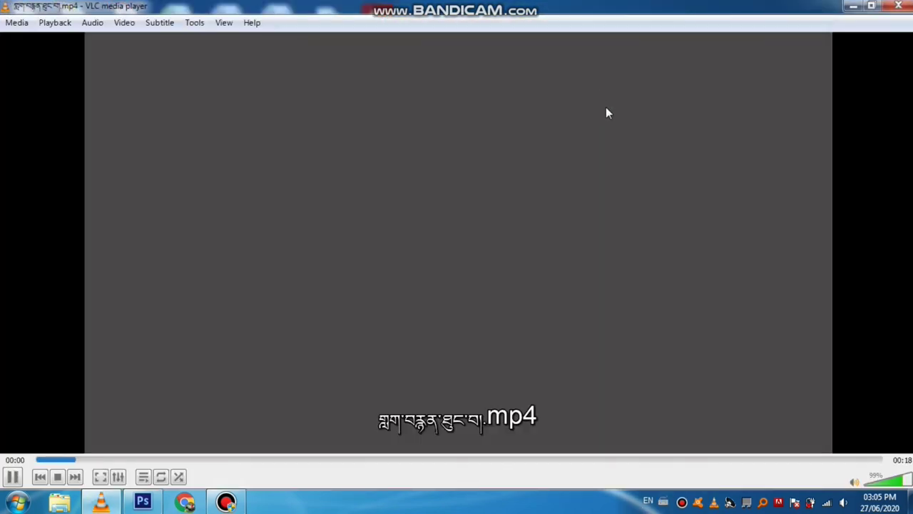
{"action": "double_click", "coordinate": [607, 113]}
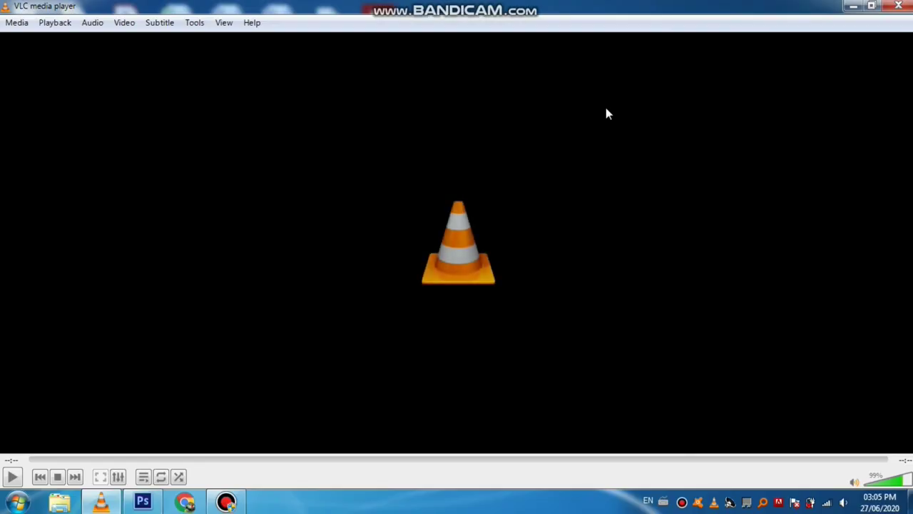
{"action": "left_click", "coordinate": [900, 7]}
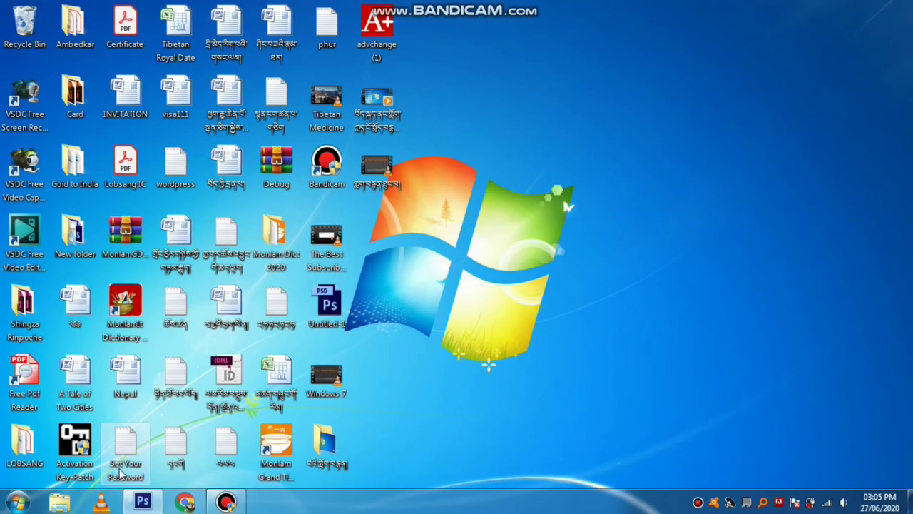
Switch back to Photoshop, look over the motion presets at the end of the subtitle clip, and minimize the window
{"action": "left_click", "coordinate": [142, 502]}
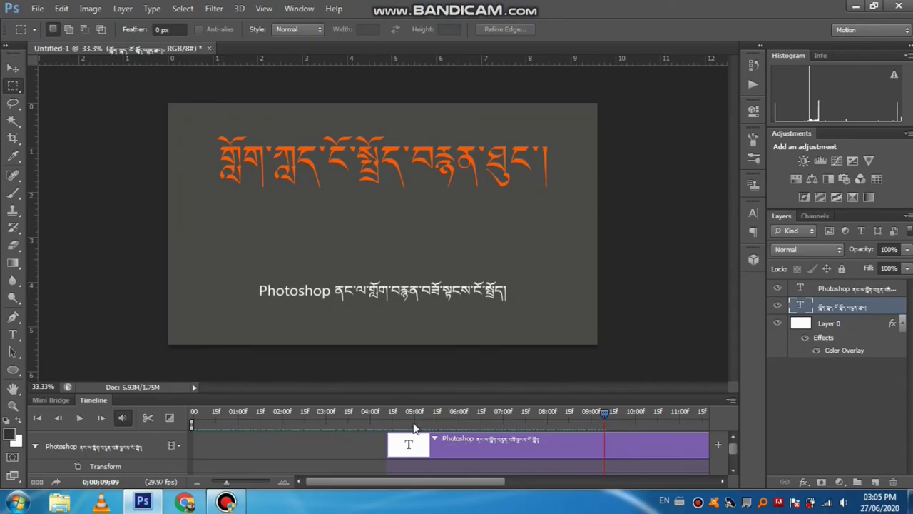
{"action": "left_click_drag", "start_coordinate": [431, 394], "coordinate": [422, 162]}
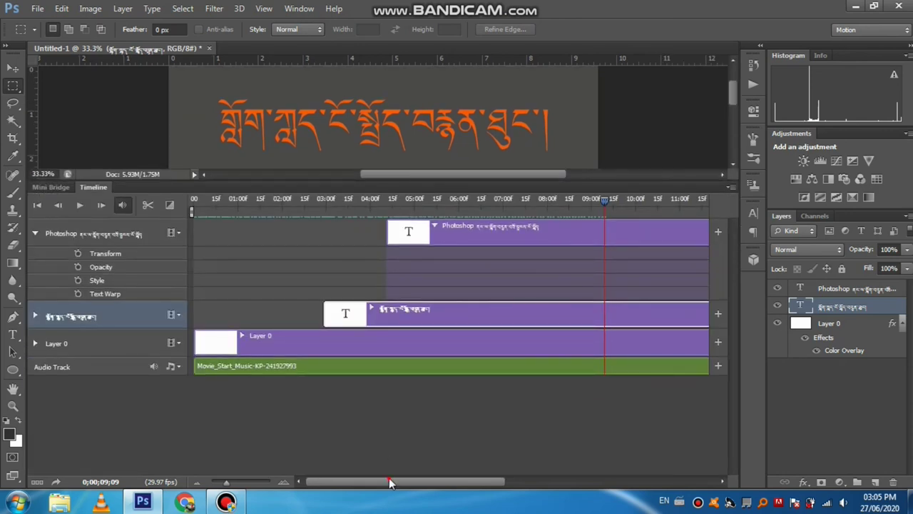
{"action": "left_click_drag", "start_coordinate": [391, 482], "coordinate": [567, 465]}
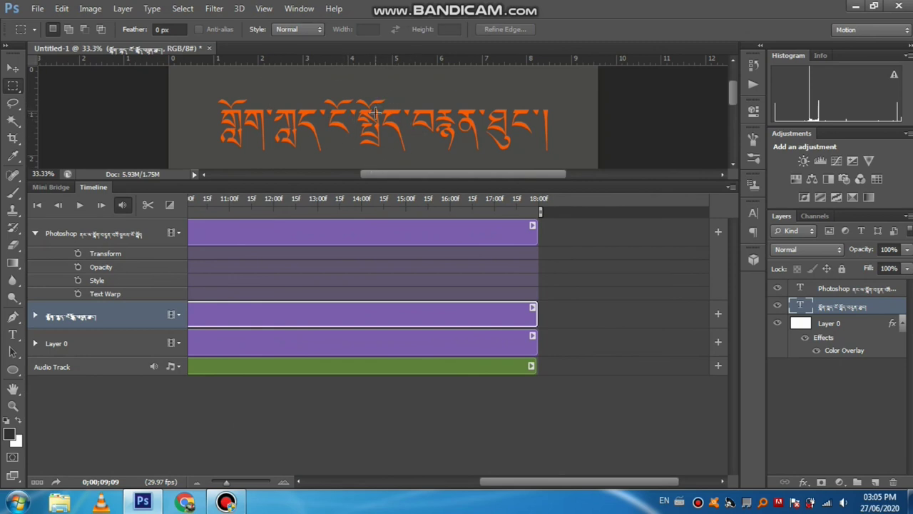
{"action": "left_click", "coordinate": [532, 226]}
{"action": "left_click", "coordinate": [582, 164]}
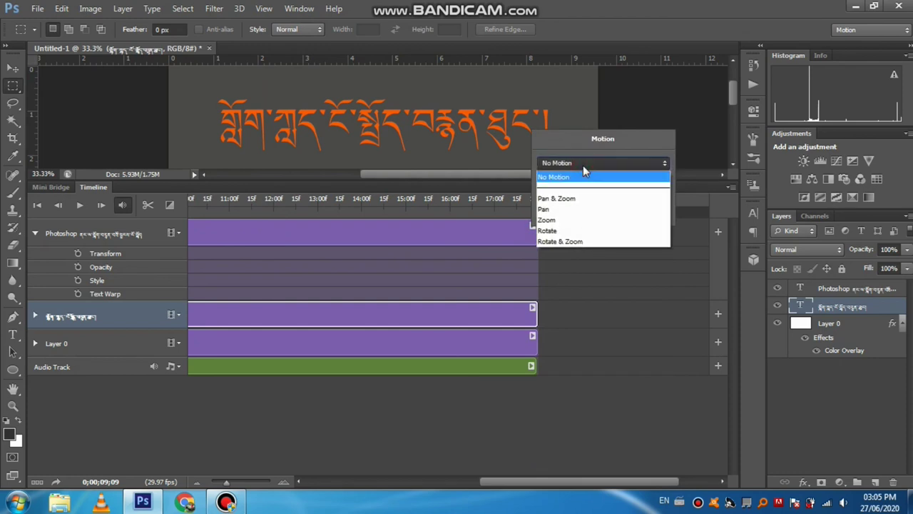
{"action": "left_click", "coordinate": [563, 264]}
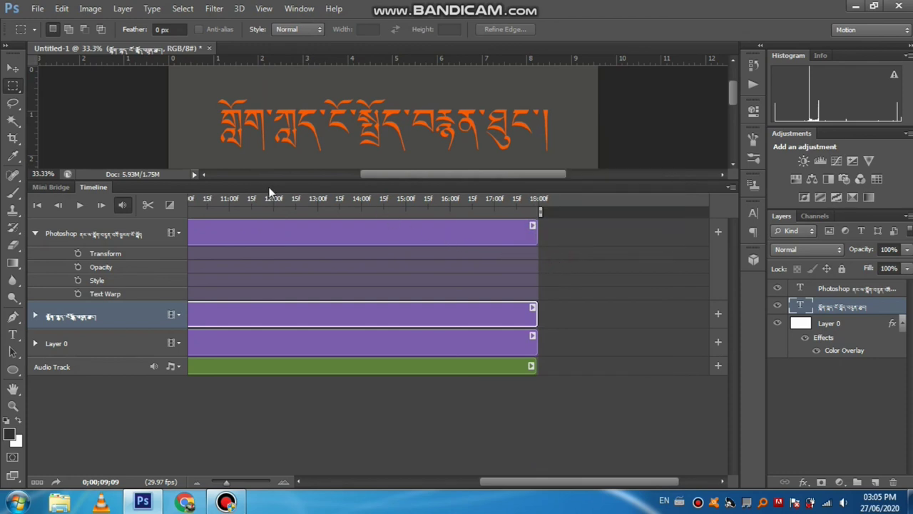
{"action": "left_click_drag", "start_coordinate": [271, 180], "coordinate": [230, 394]}
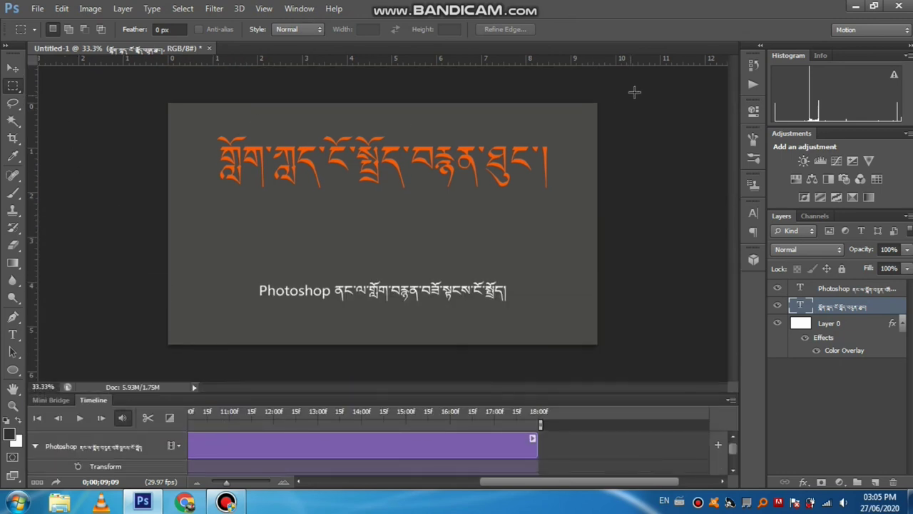
{"action": "left_click", "coordinate": [855, 7]}
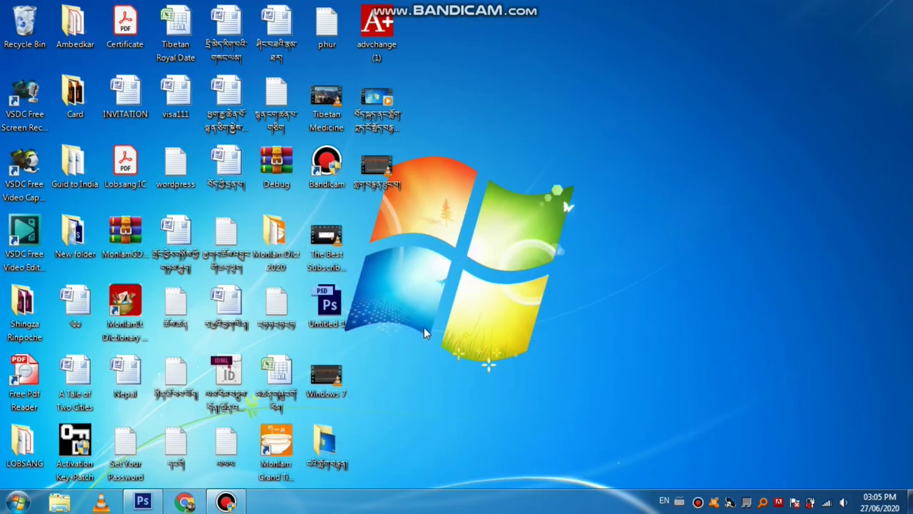